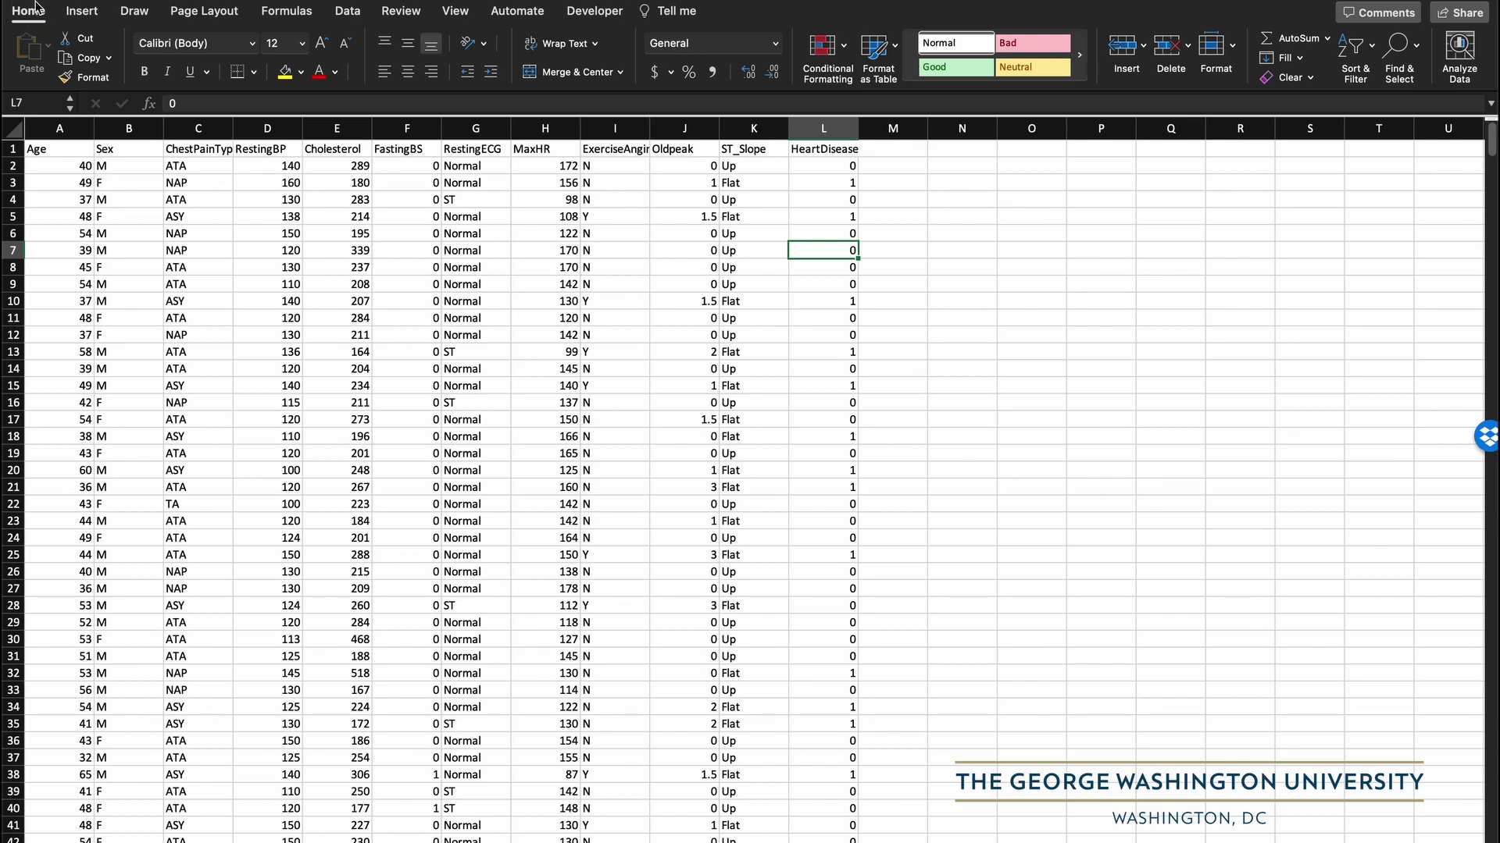
- Check how far the data extends down the Age column and return to its header
{"action": "left_click", "coordinate": [74, 219]}
{"action": "key", "text": "ctrl+Down"}
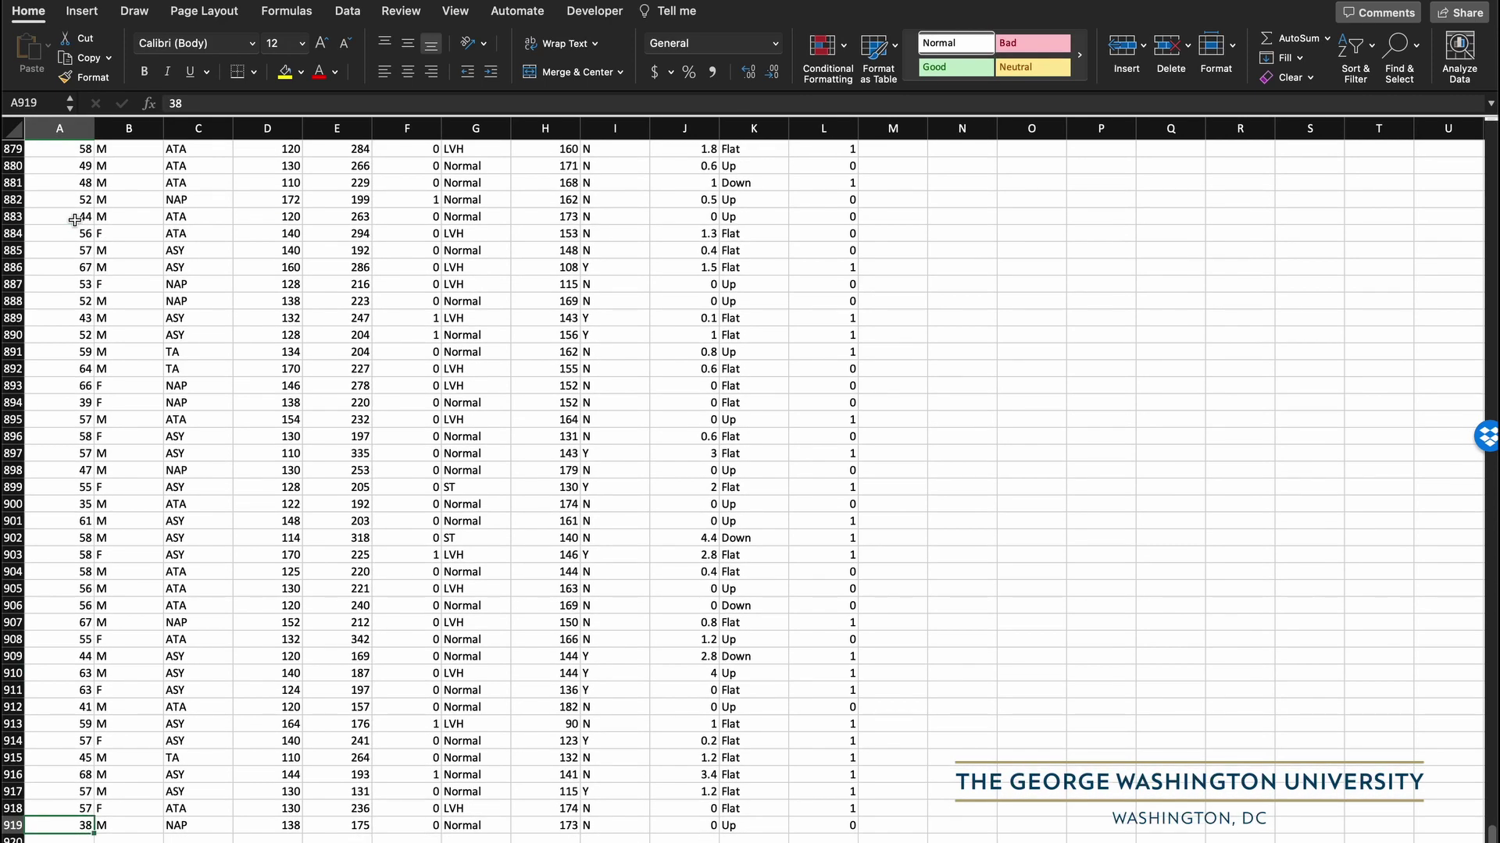
{"action": "key", "text": "ctrl+Up"}
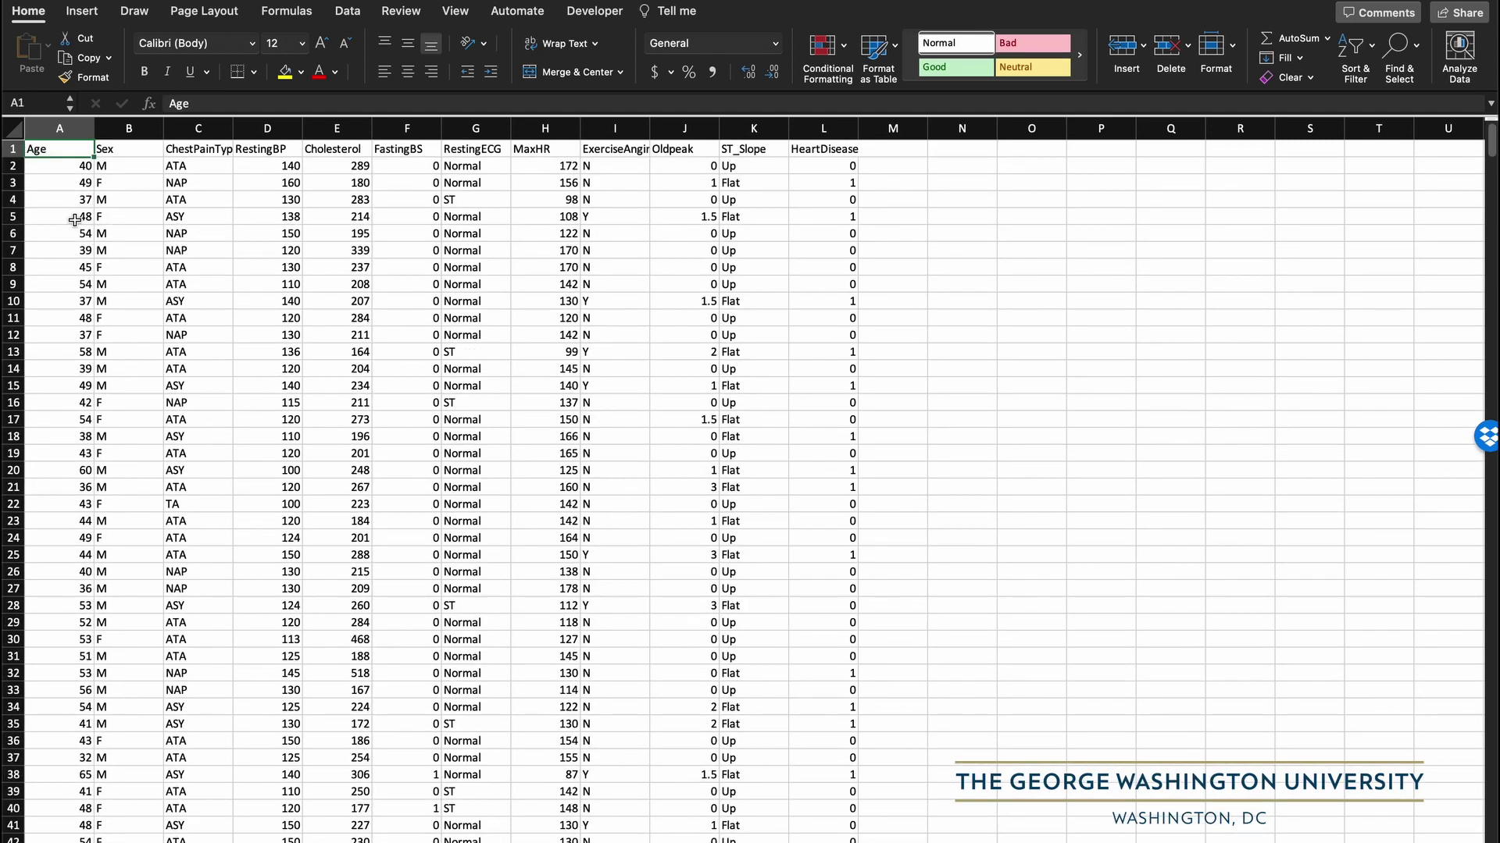
- Examine the ChestPainType and RestingBP columns and the record in row 4, ending on its RestingBP value
{"action": "left_click", "coordinate": [218, 244]}
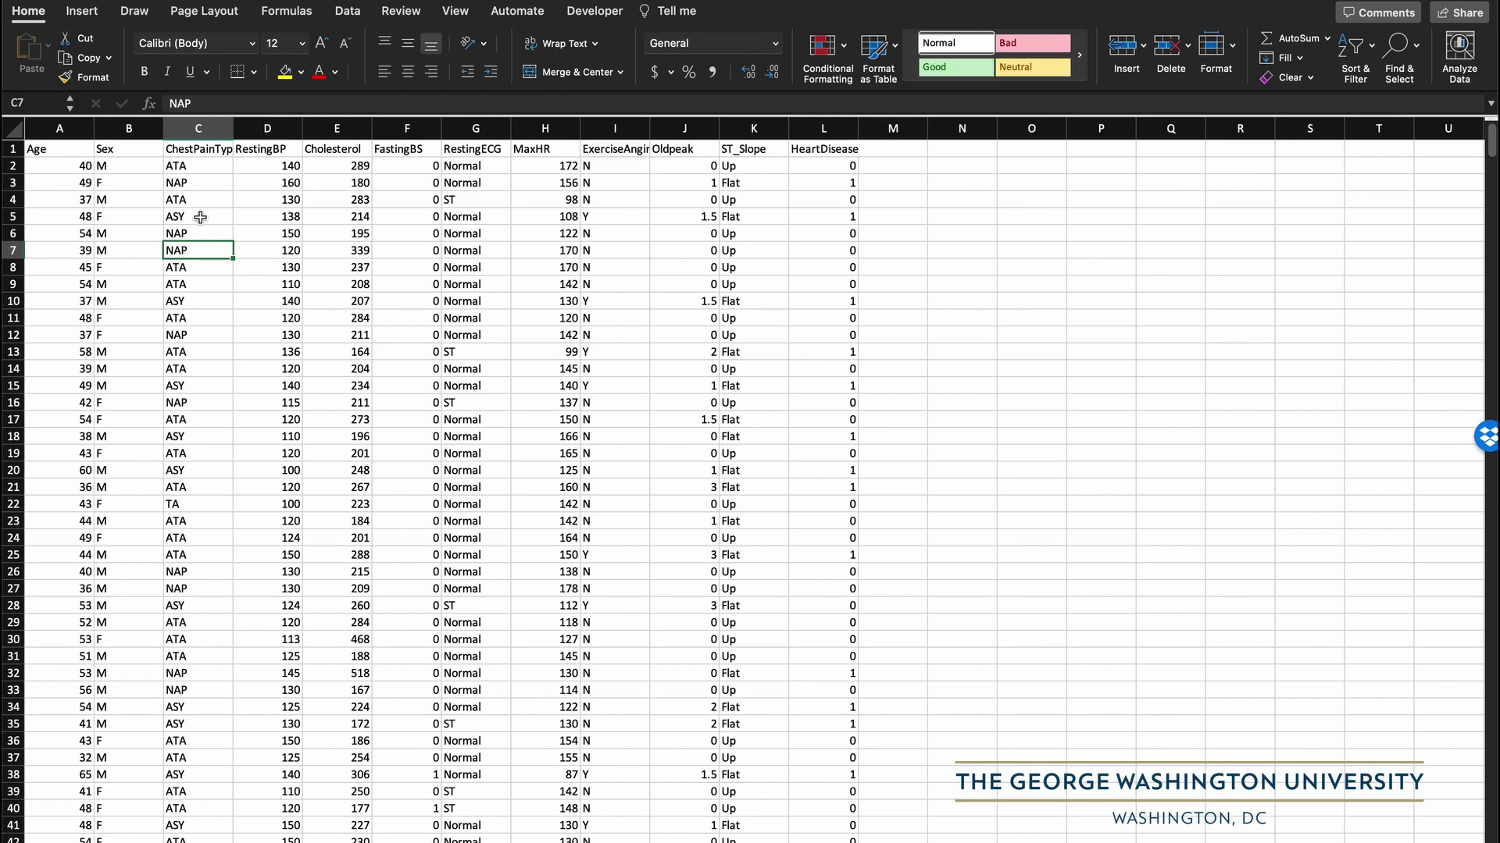
{"action": "left_click", "coordinate": [200, 219]}
{"action": "left_click", "coordinate": [301, 216]}
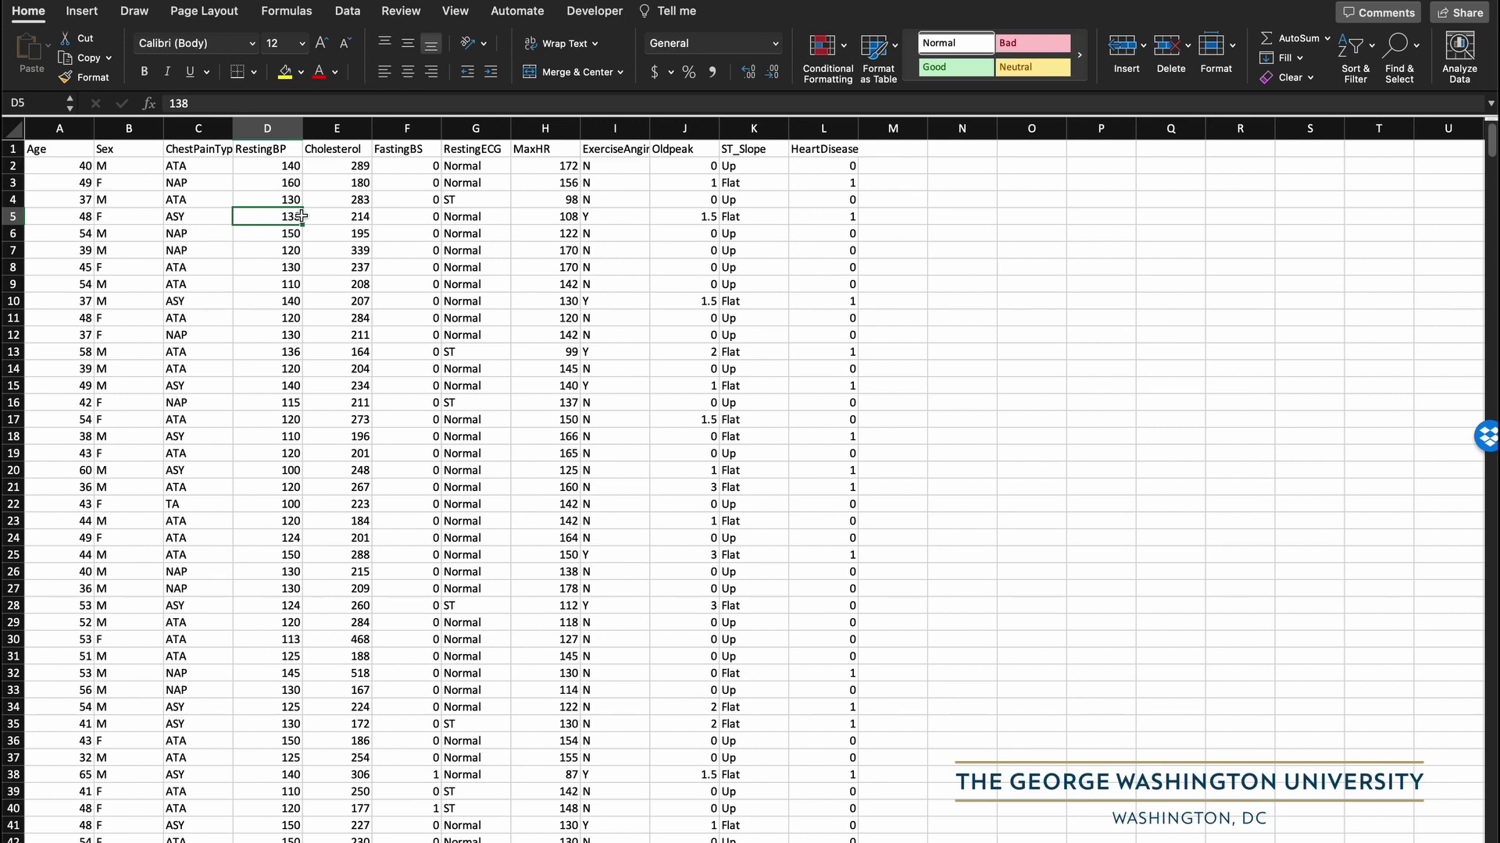
{"action": "left_click", "coordinate": [269, 128]}
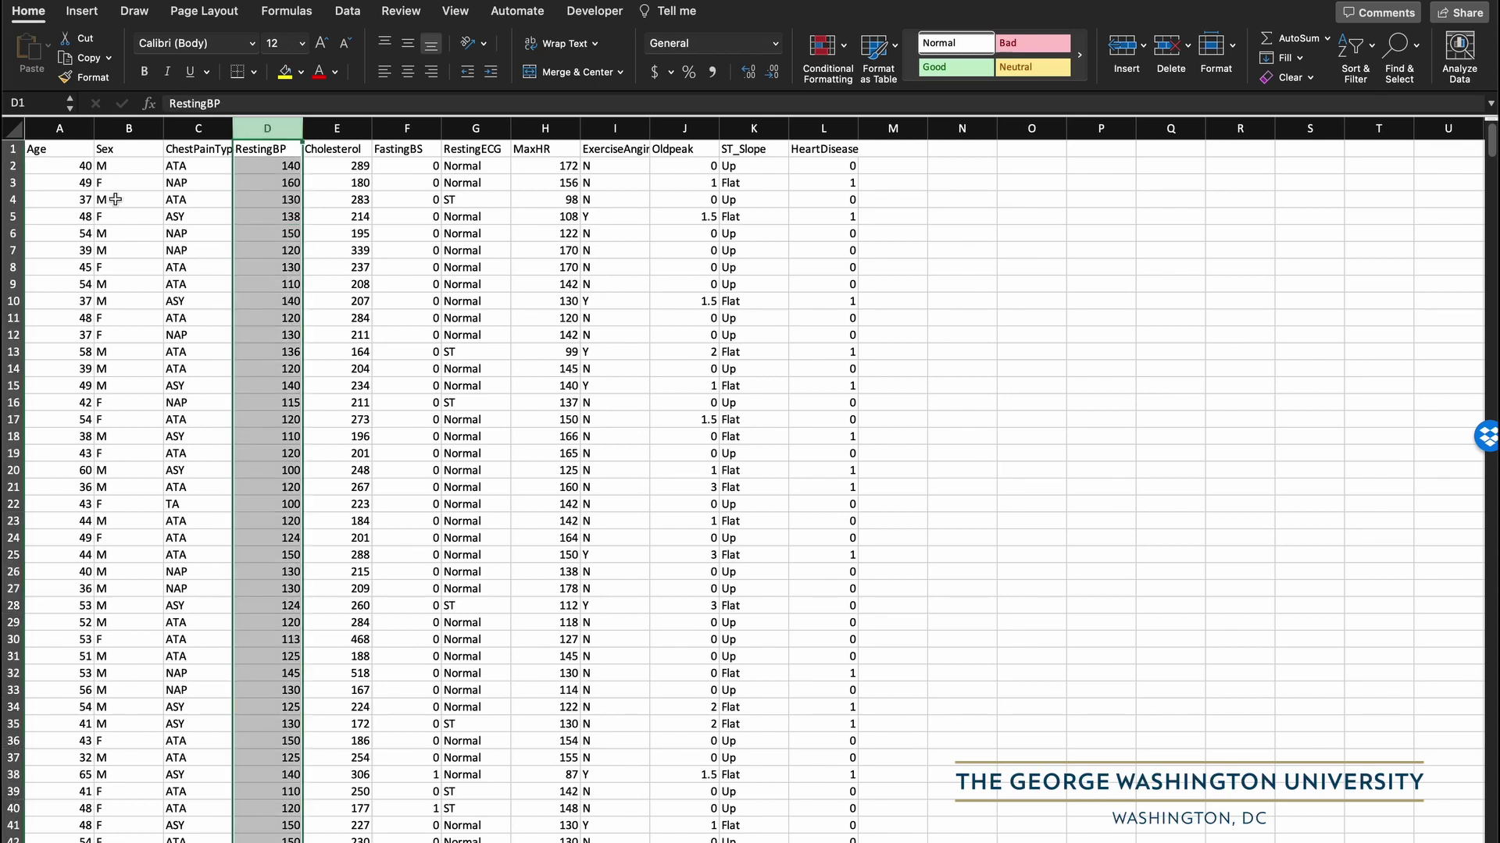
{"action": "left_click", "coordinate": [13, 199]}
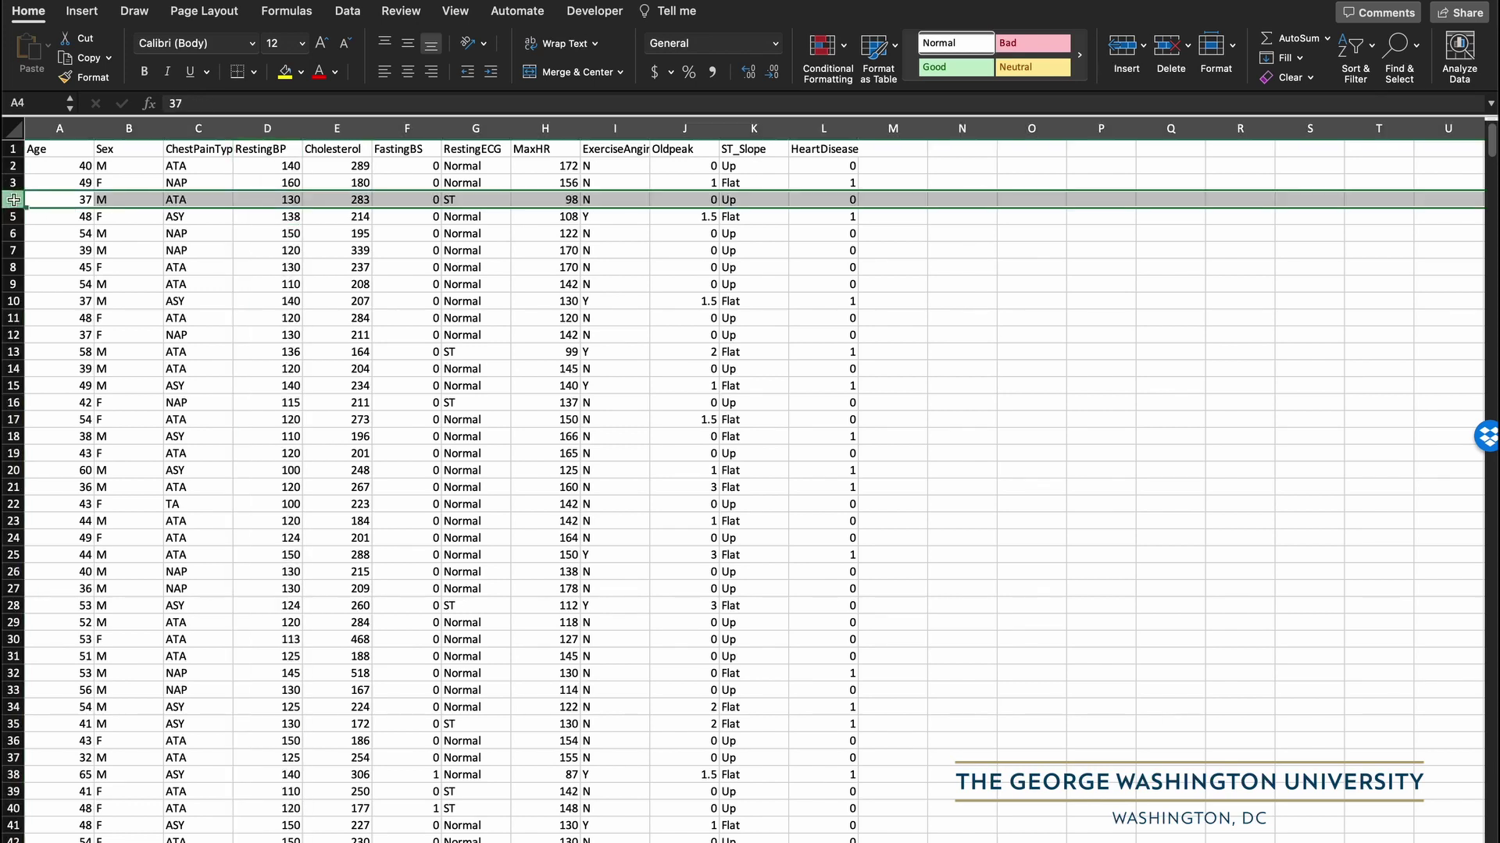
{"action": "left_click", "coordinate": [268, 196]}
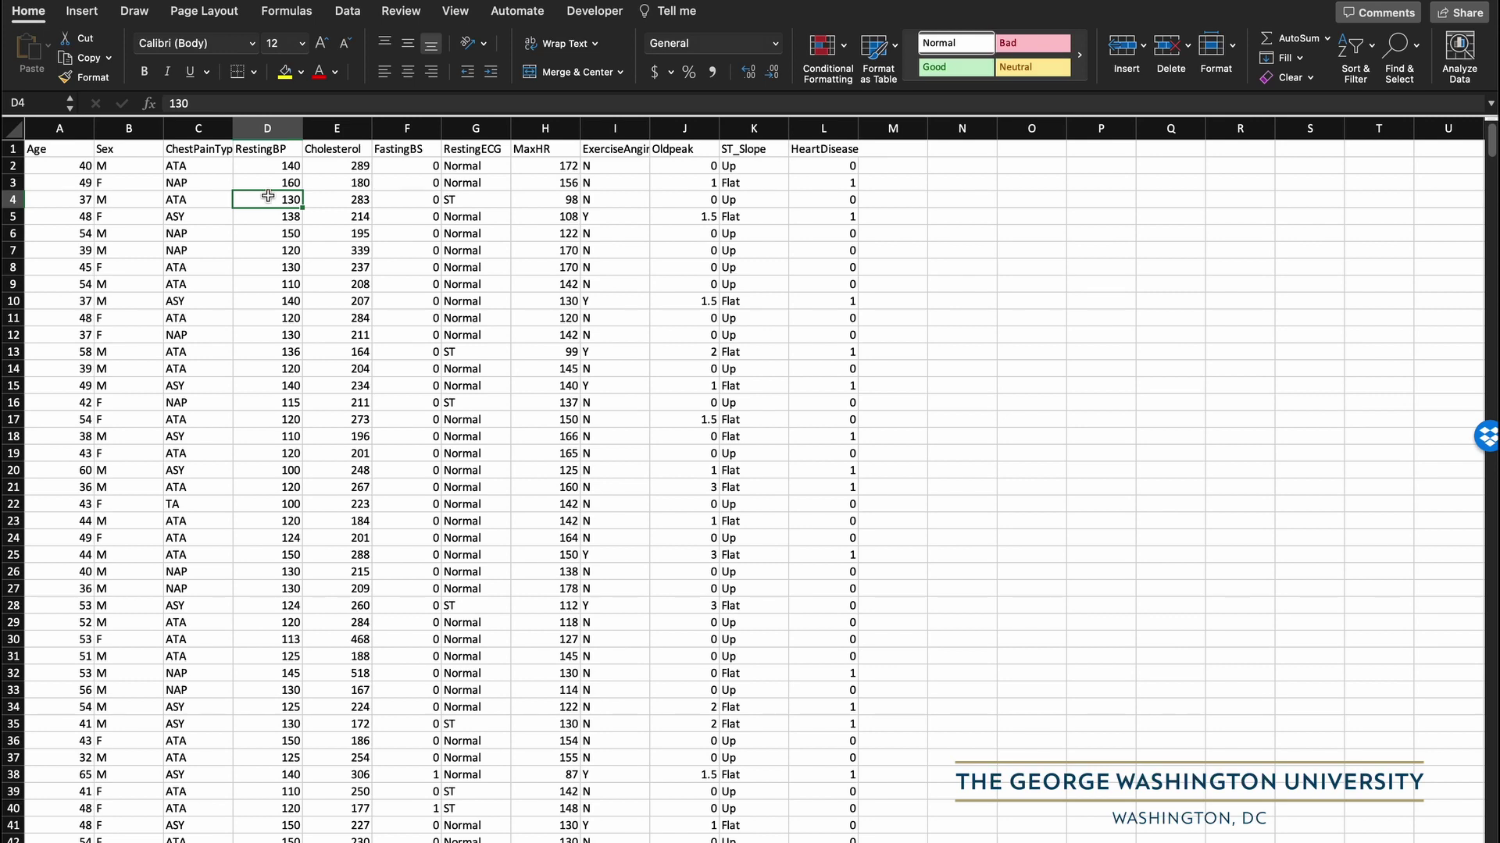
- Look over the Age, Sex, ChestPainType and RestingBP variables, using their headers and sample cells in rows 2 and 4
{"action": "left_click", "coordinate": [70, 148]}
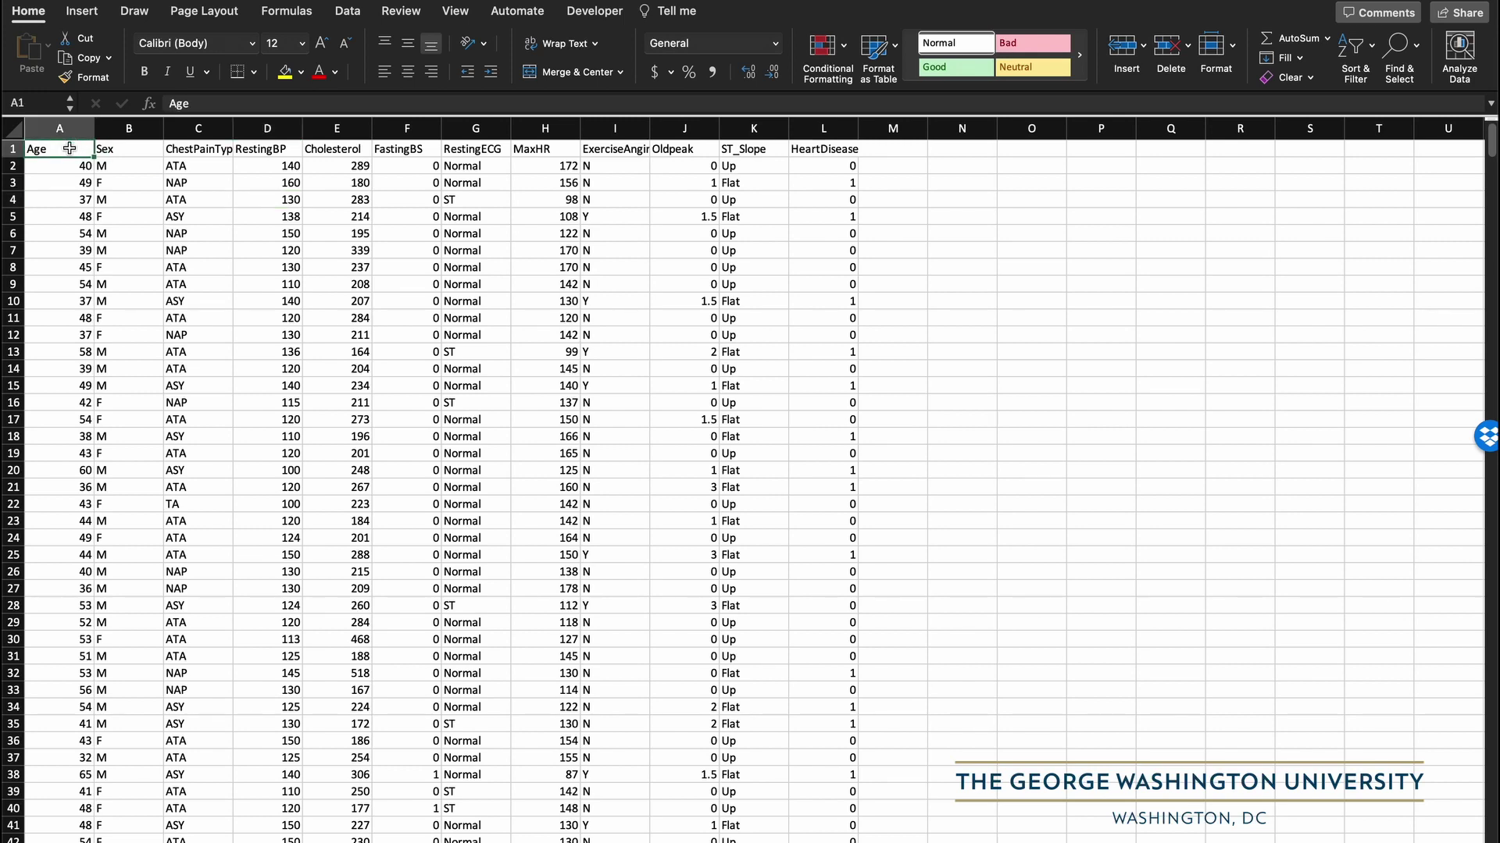
{"action": "left_click", "coordinate": [141, 205]}
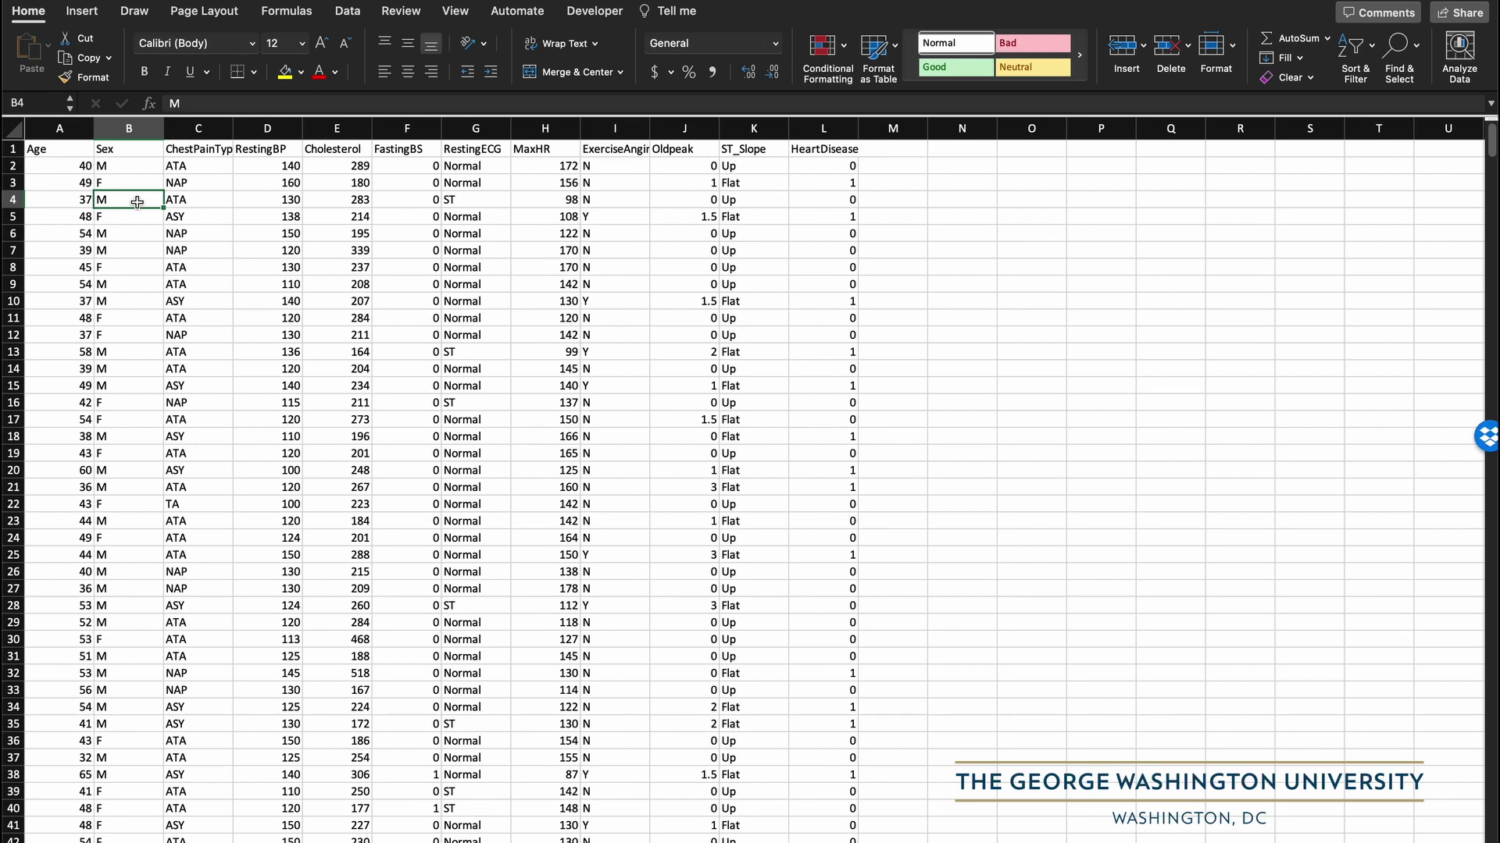
{"action": "left_click", "coordinate": [205, 198]}
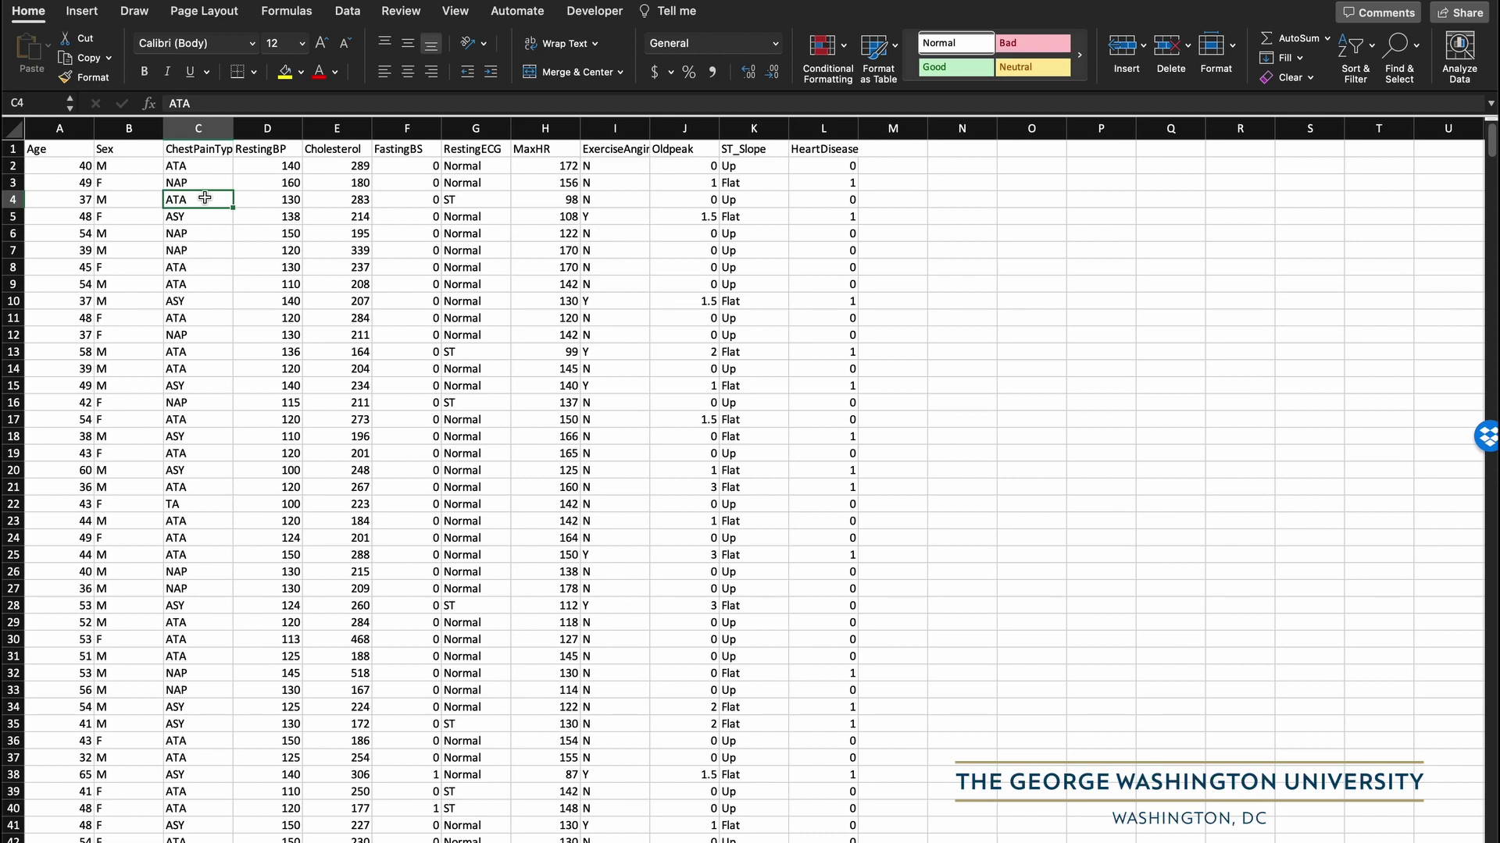
{"action": "left_click", "coordinate": [280, 170]}
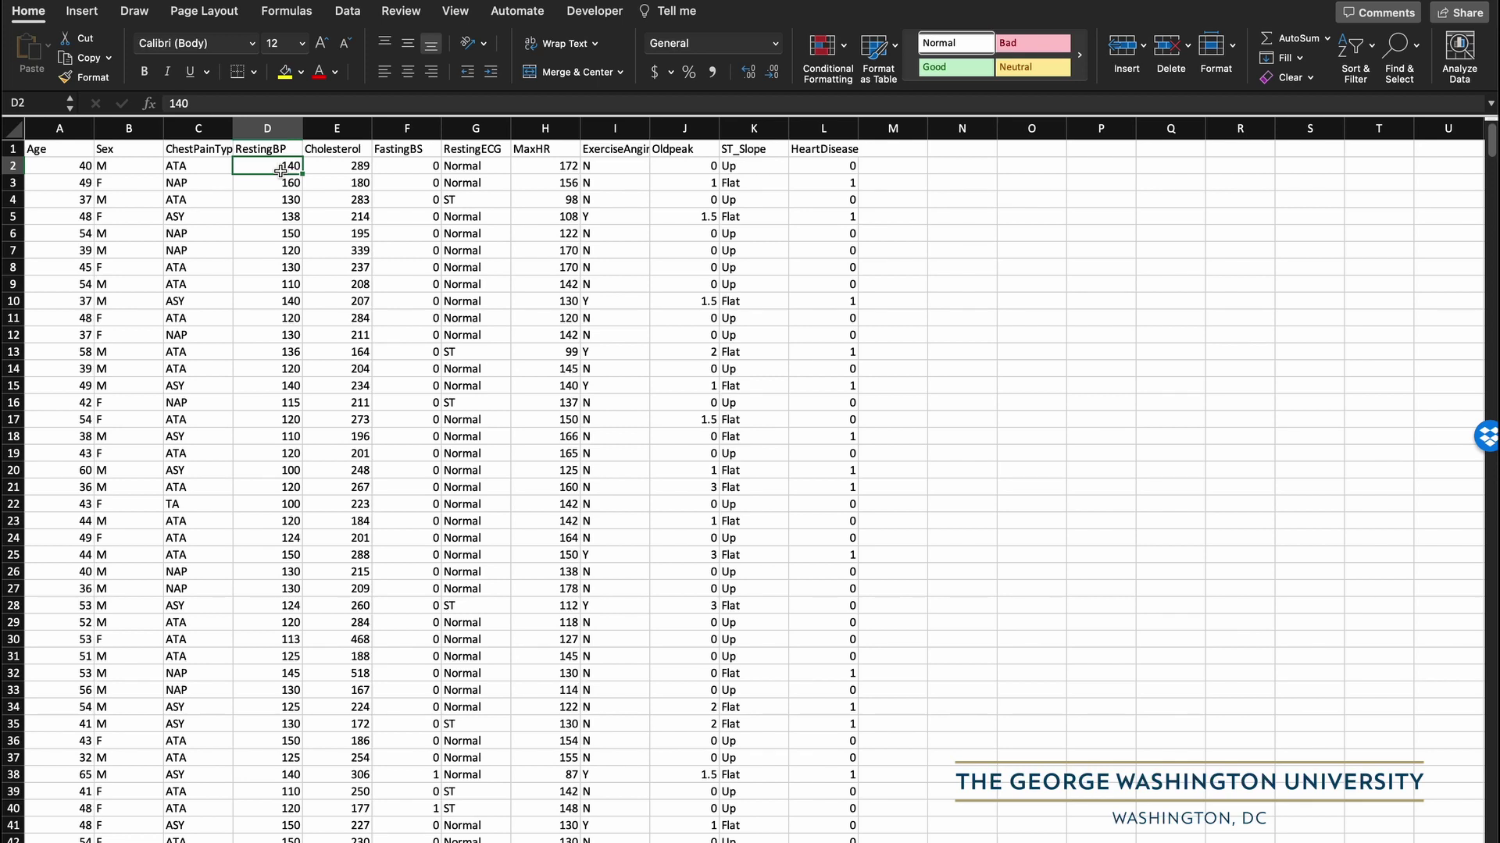
{"action": "left_click", "coordinate": [212, 146]}
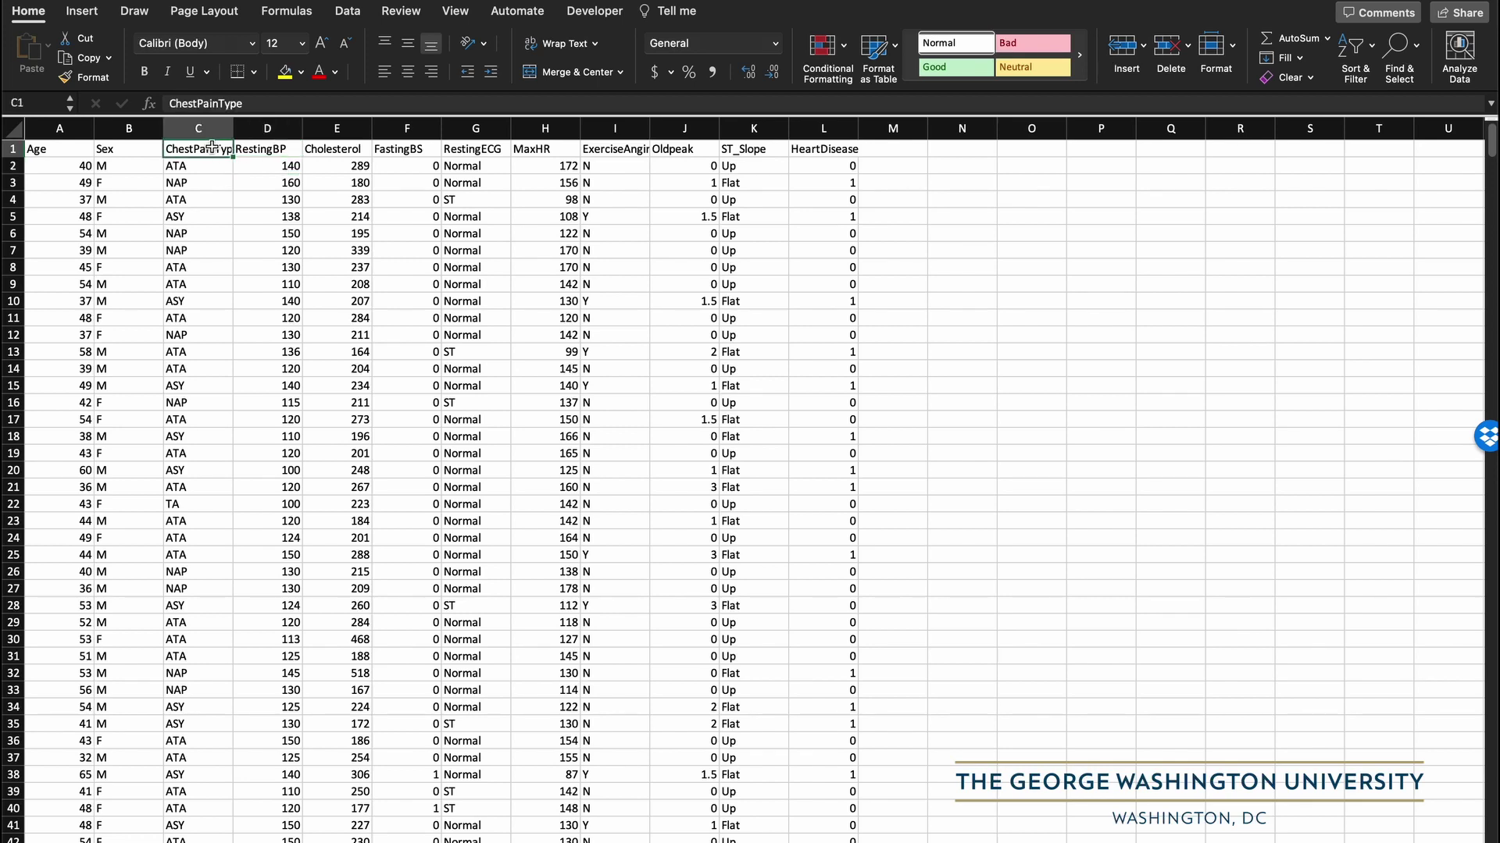
- Examine the Age column as a whole, its header, and individual ages in rows 2 to 9
{"action": "left_click", "coordinate": [51, 130]}
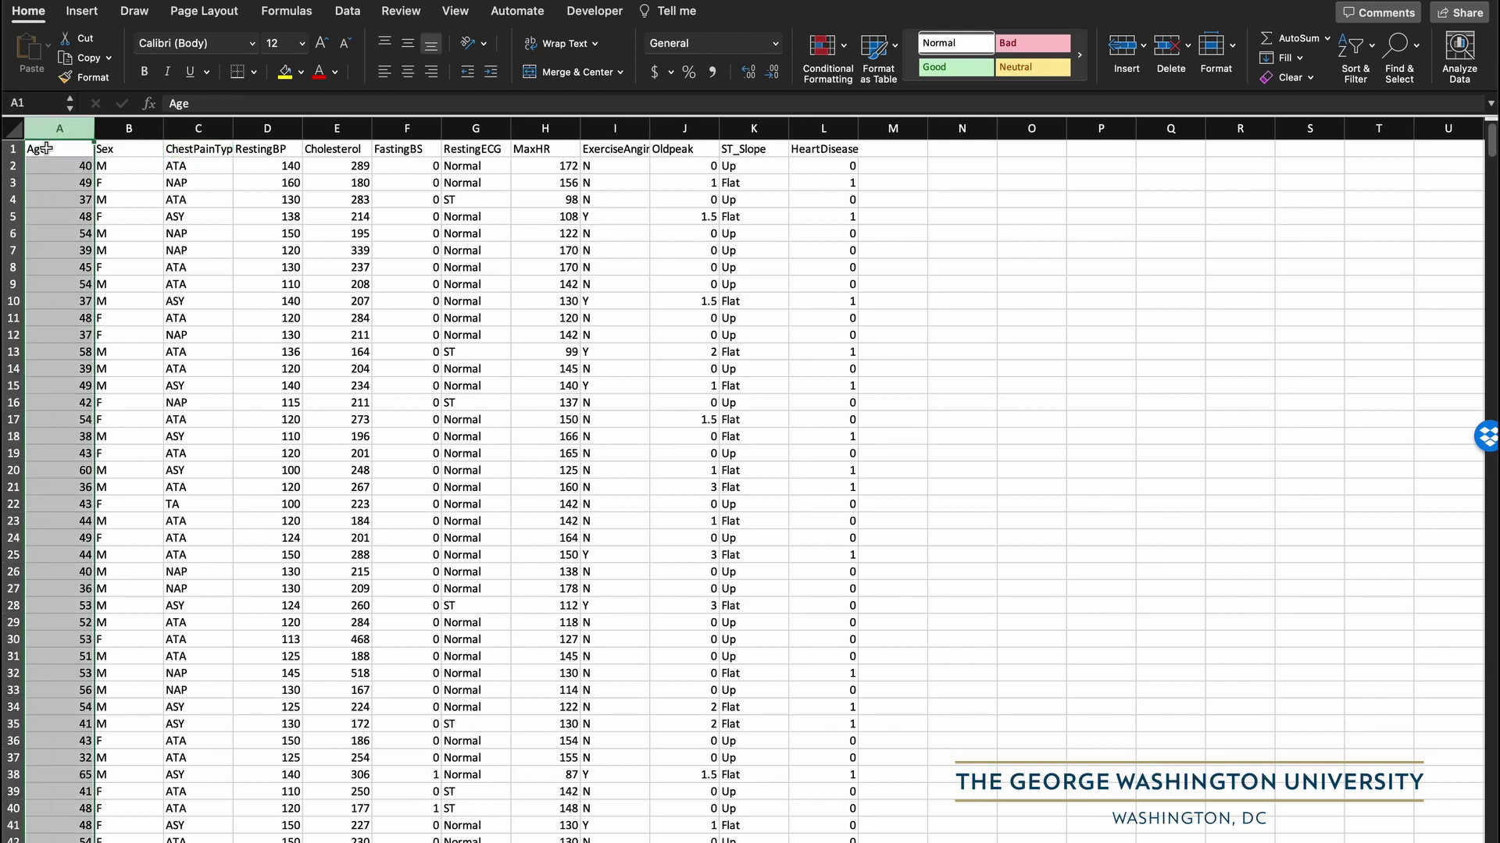
{"action": "left_click", "coordinate": [47, 148]}
{"action": "left_click", "coordinate": [56, 130]}
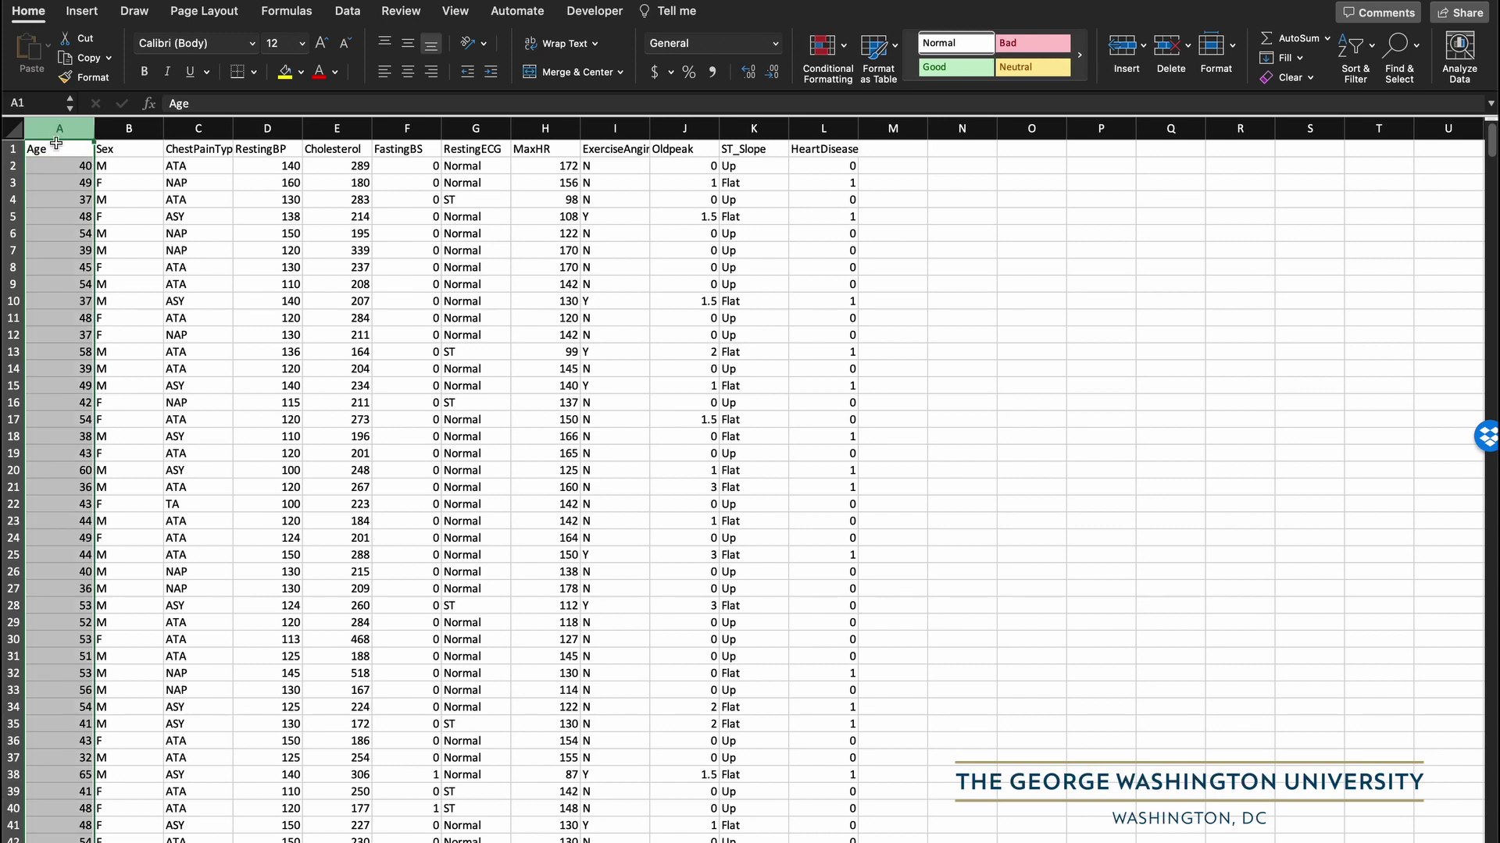
{"action": "left_click", "coordinate": [55, 147]}
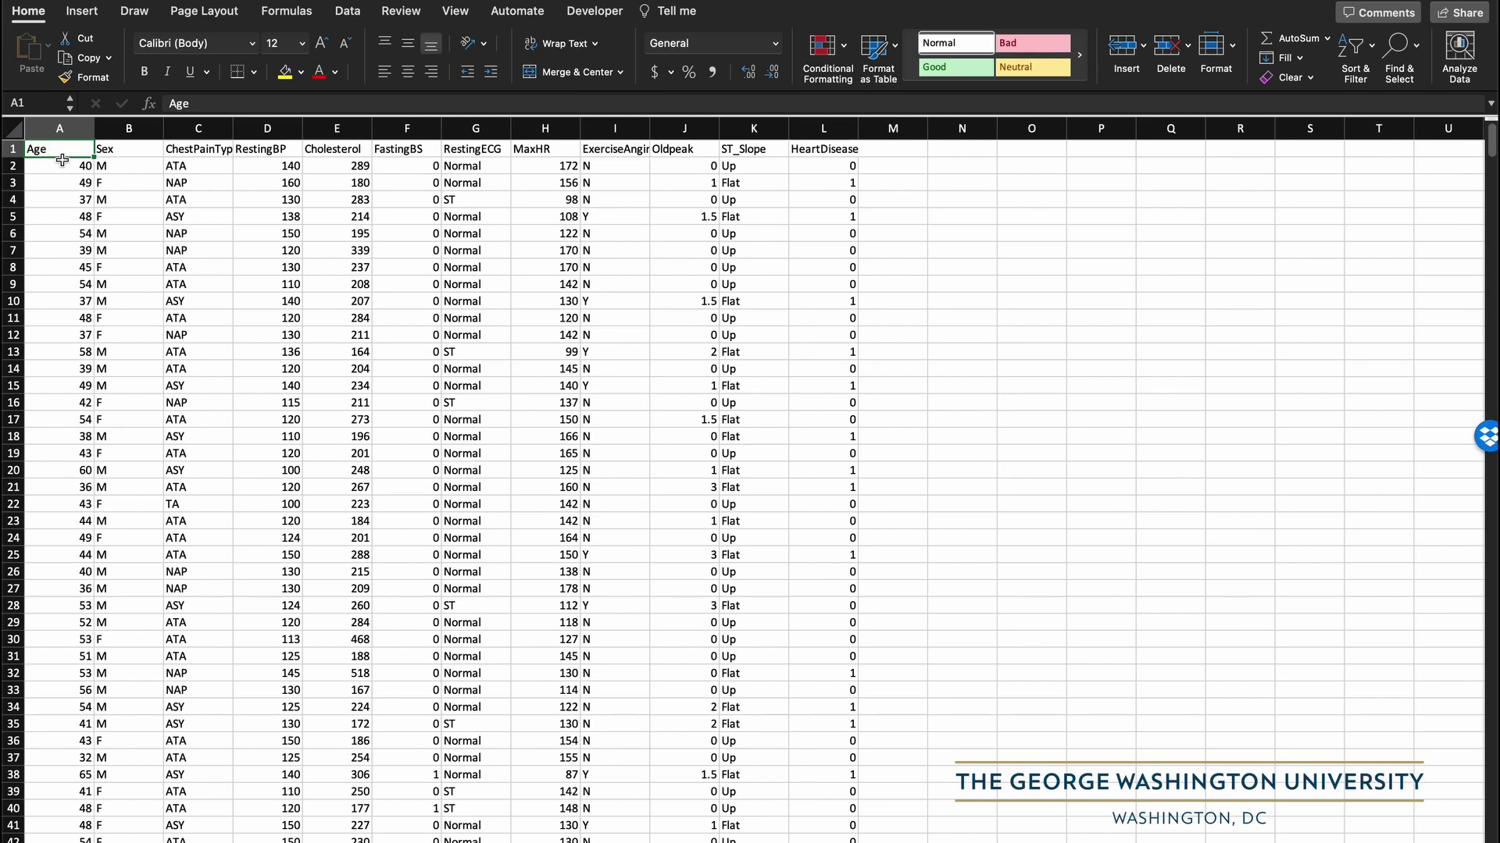
{"action": "left_click", "coordinate": [64, 164]}
{"action": "left_click", "coordinate": [63, 127]}
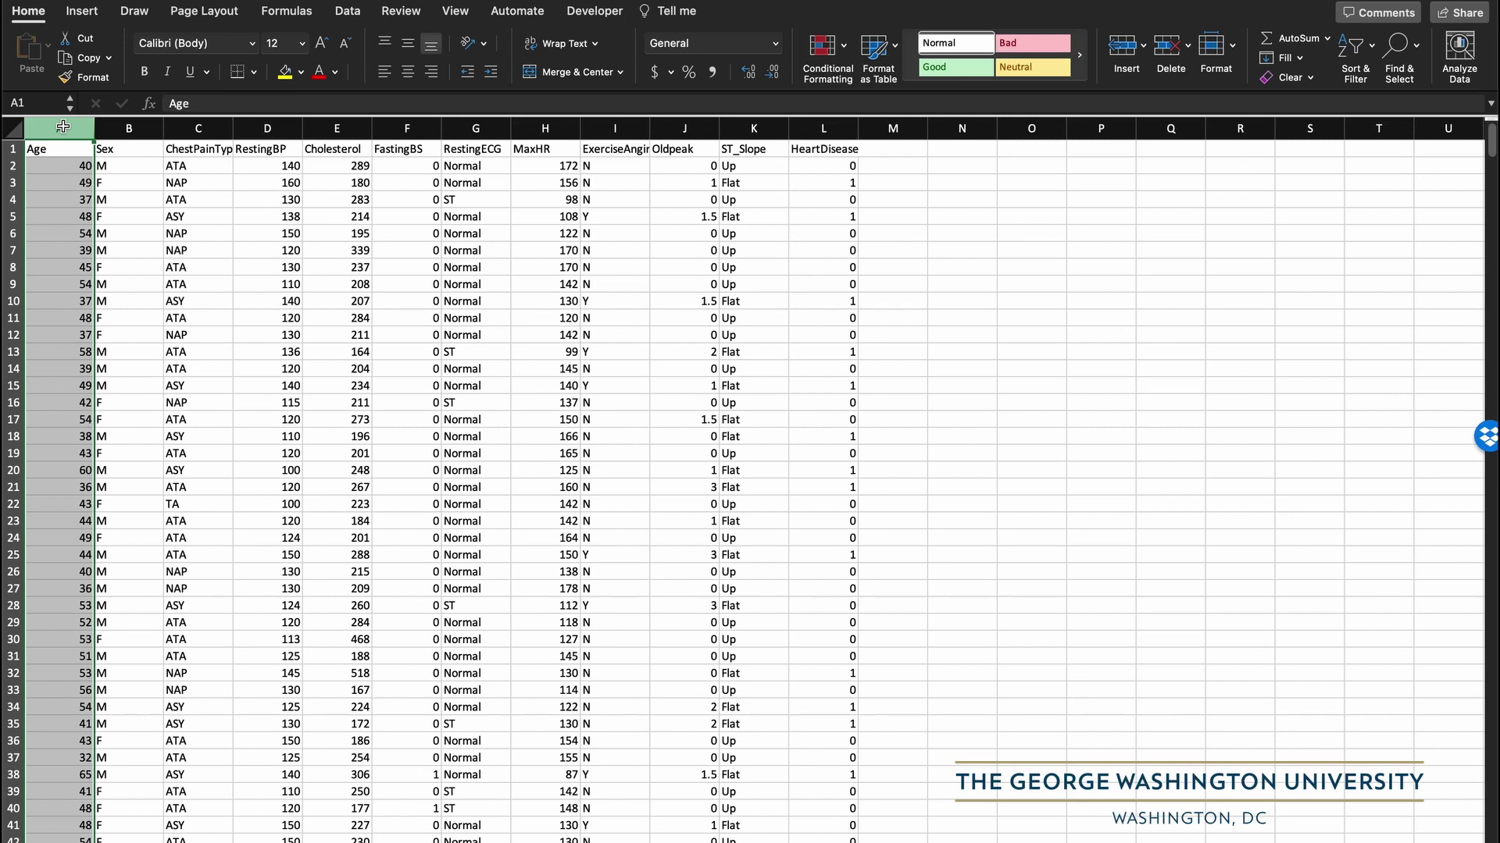
{"action": "left_click", "coordinate": [61, 160]}
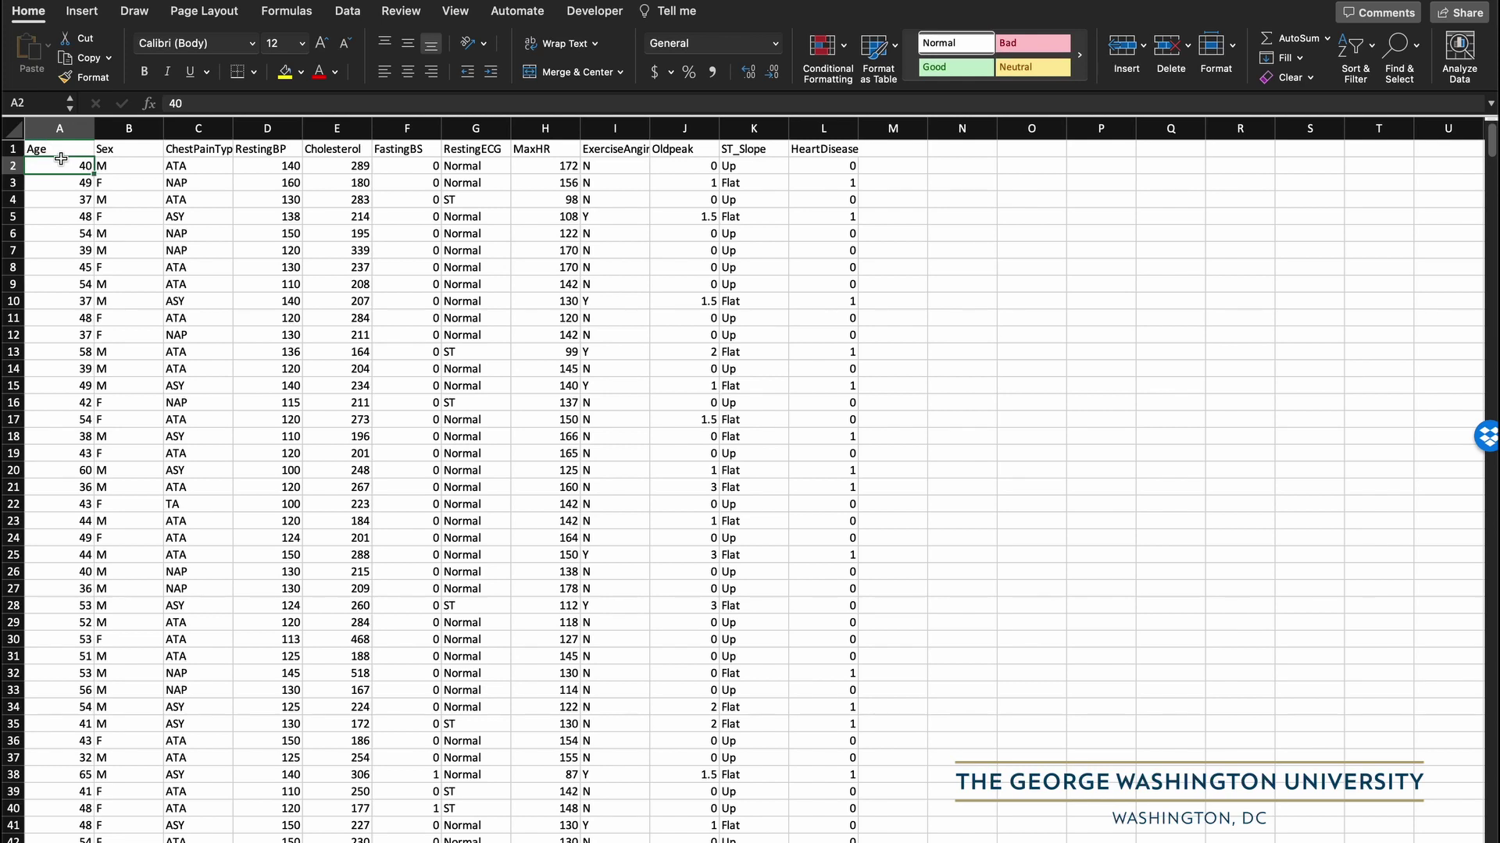
{"action": "left_click", "coordinate": [63, 235]}
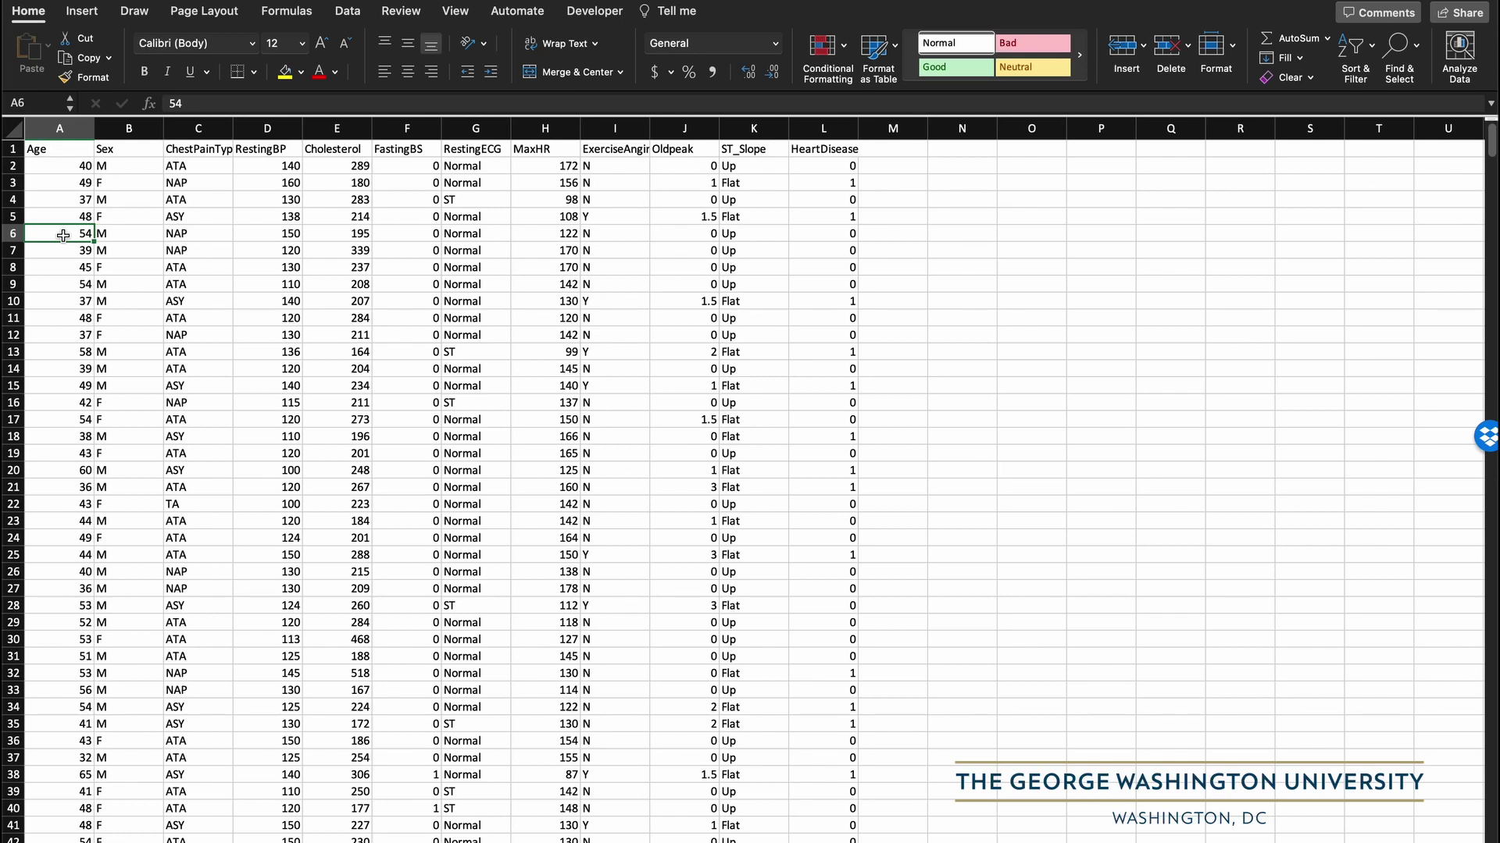
{"action": "left_click", "coordinate": [65, 283]}
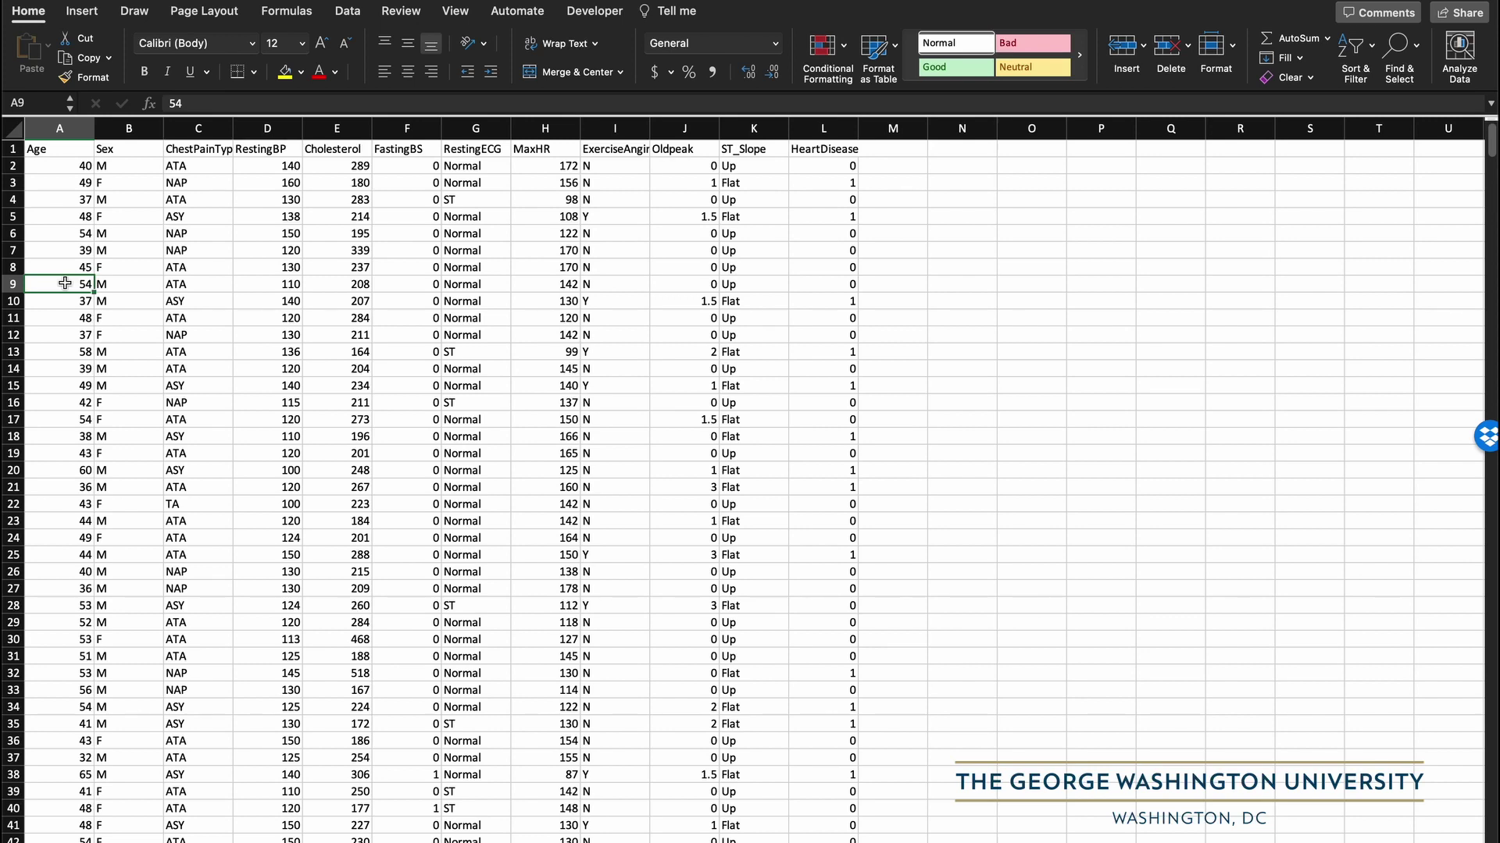
{"action": "left_click", "coordinate": [70, 259]}
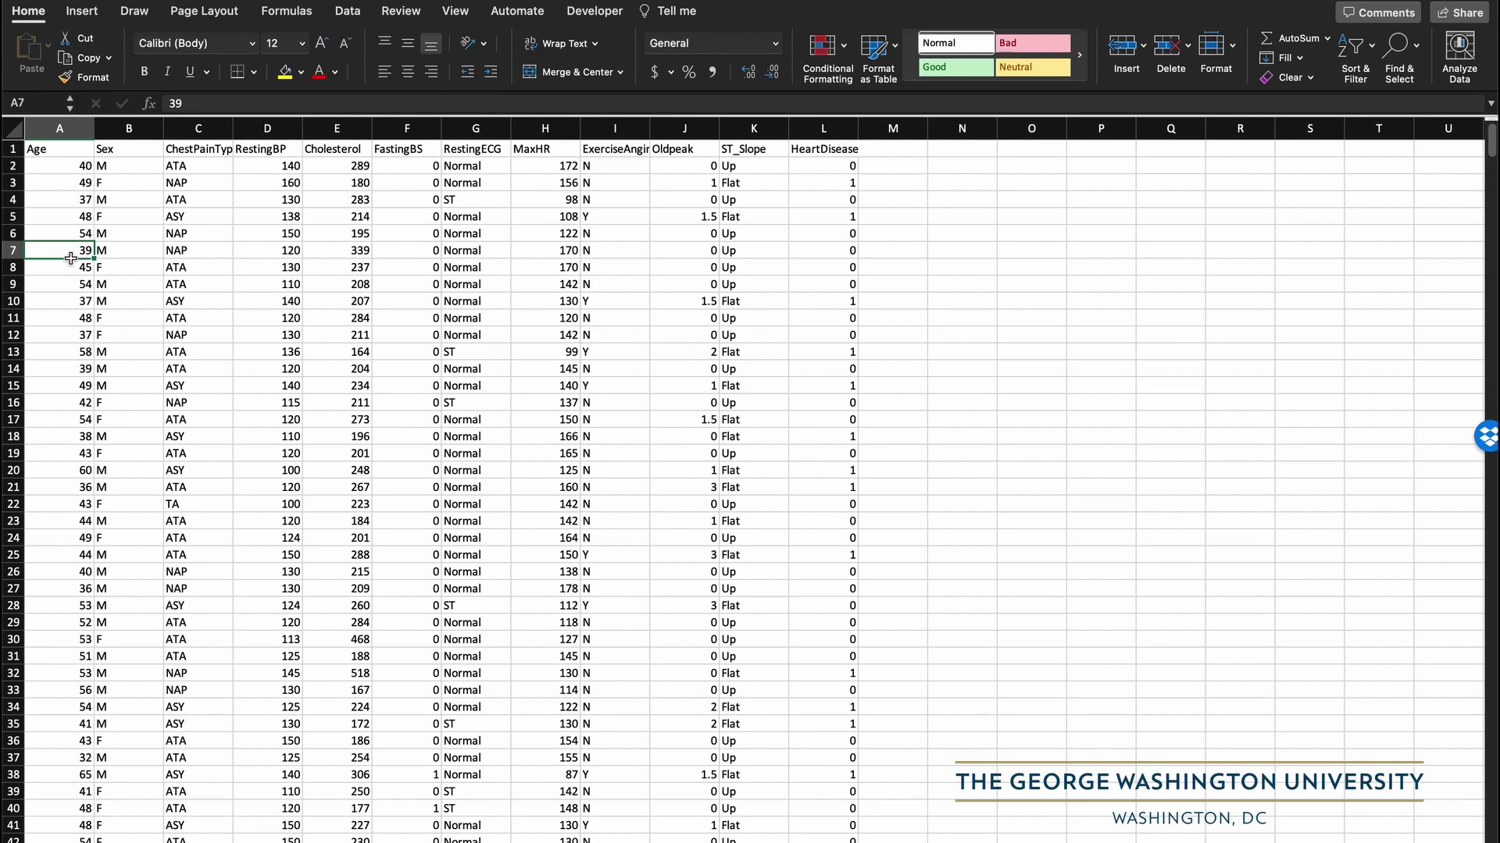
{"action": "left_click", "coordinate": [72, 292]}
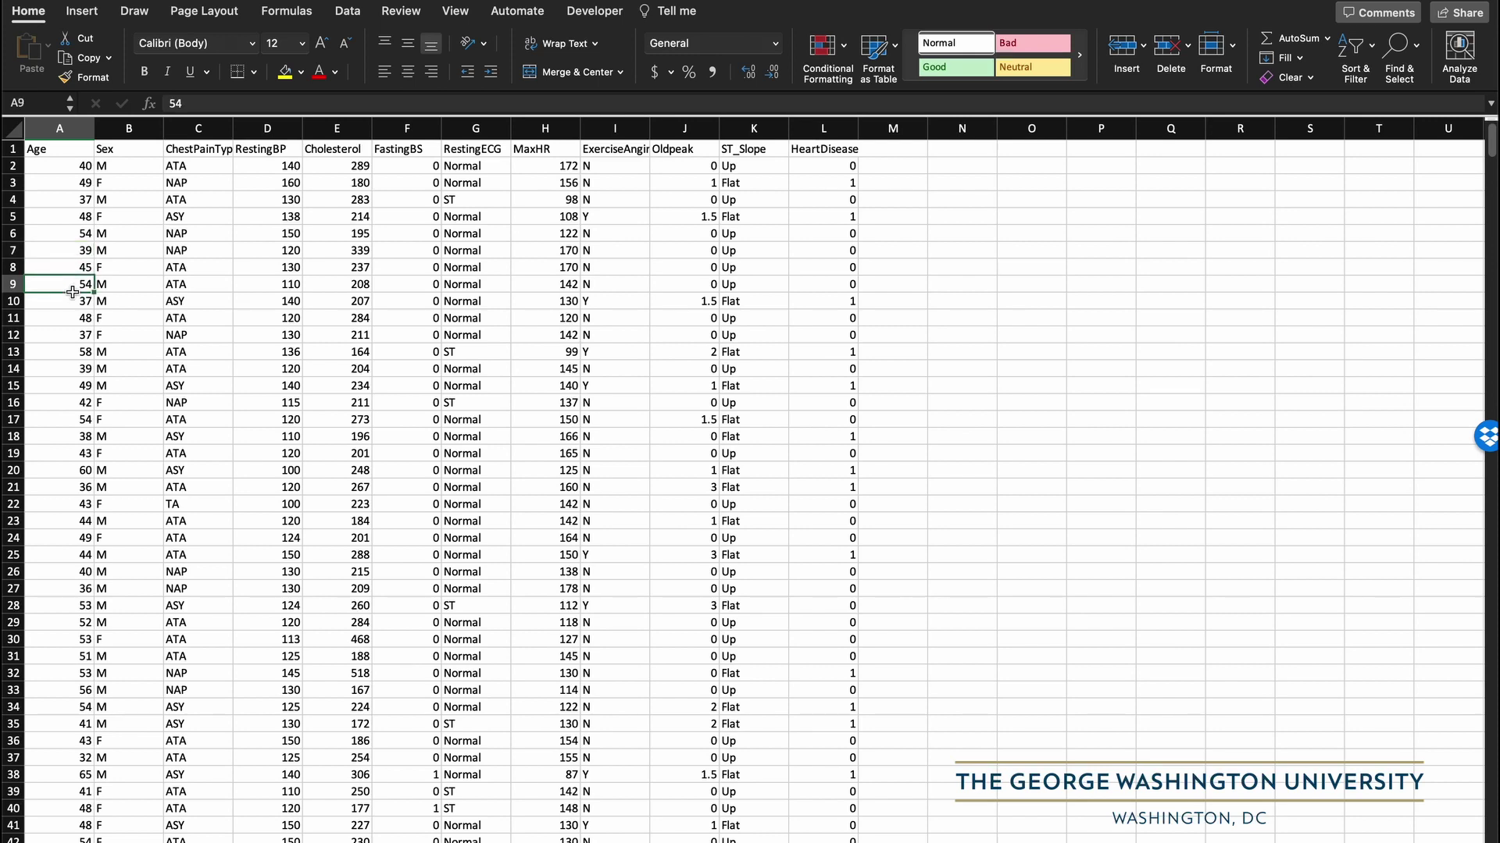
- Examine the Sex column as a whole, its header, and the individual values in rows 2 to 6
{"action": "left_click", "coordinate": [119, 131]}
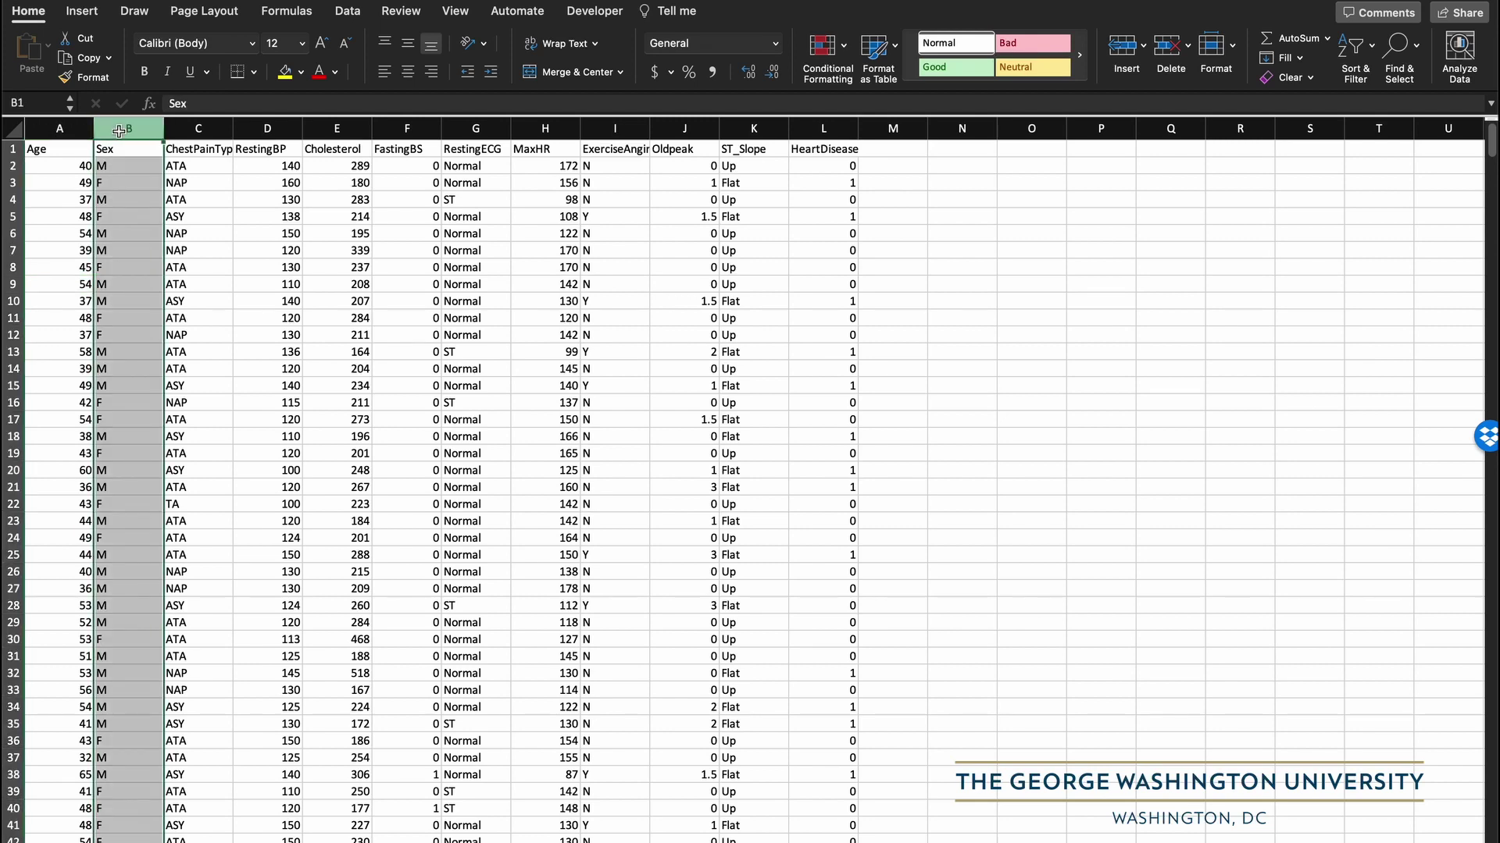
{"action": "left_click", "coordinate": [119, 148]}
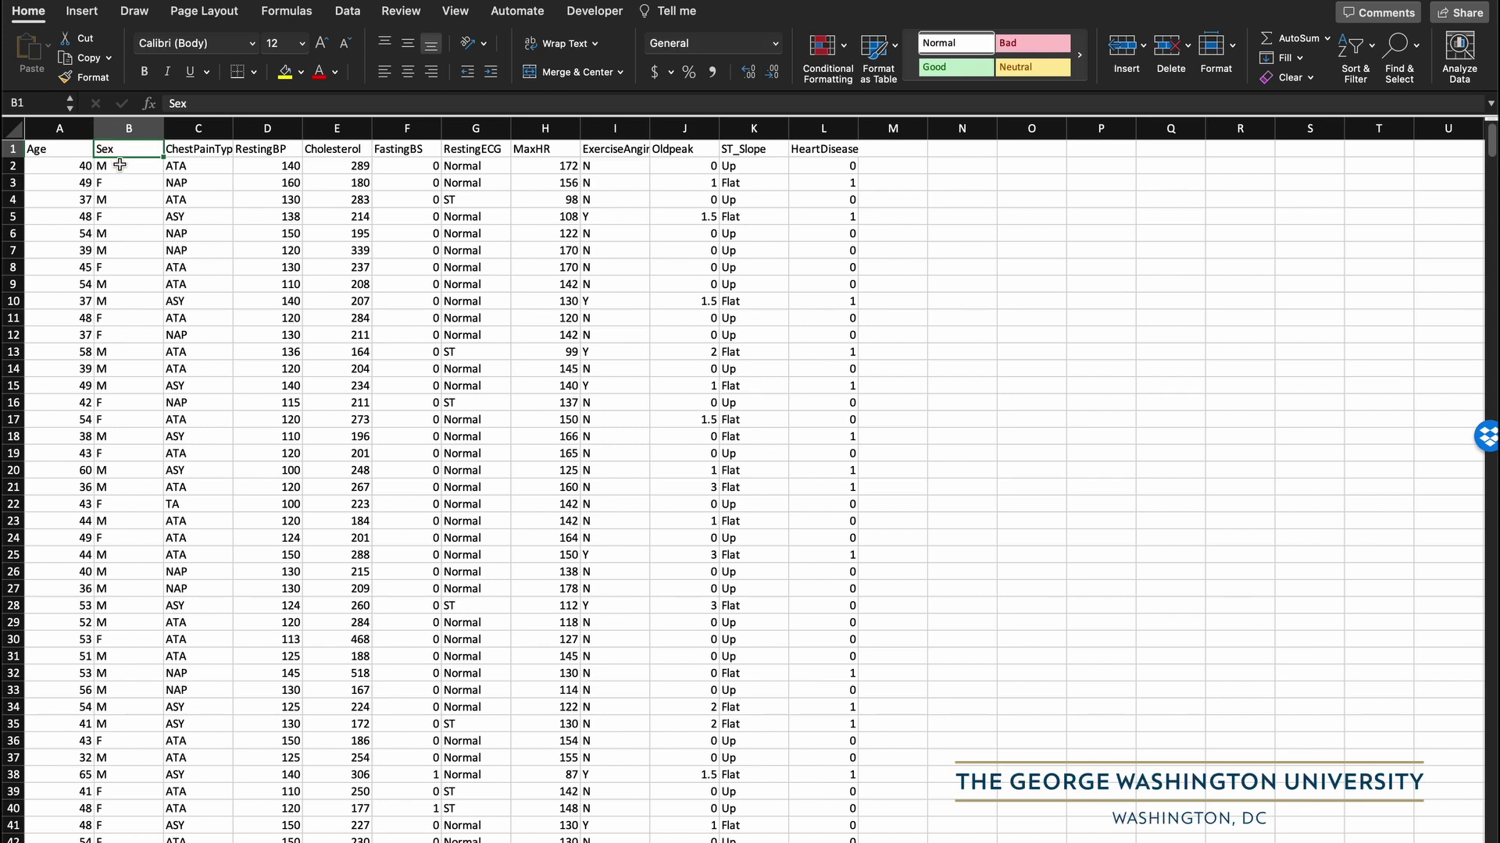
{"action": "left_click", "coordinate": [124, 128]}
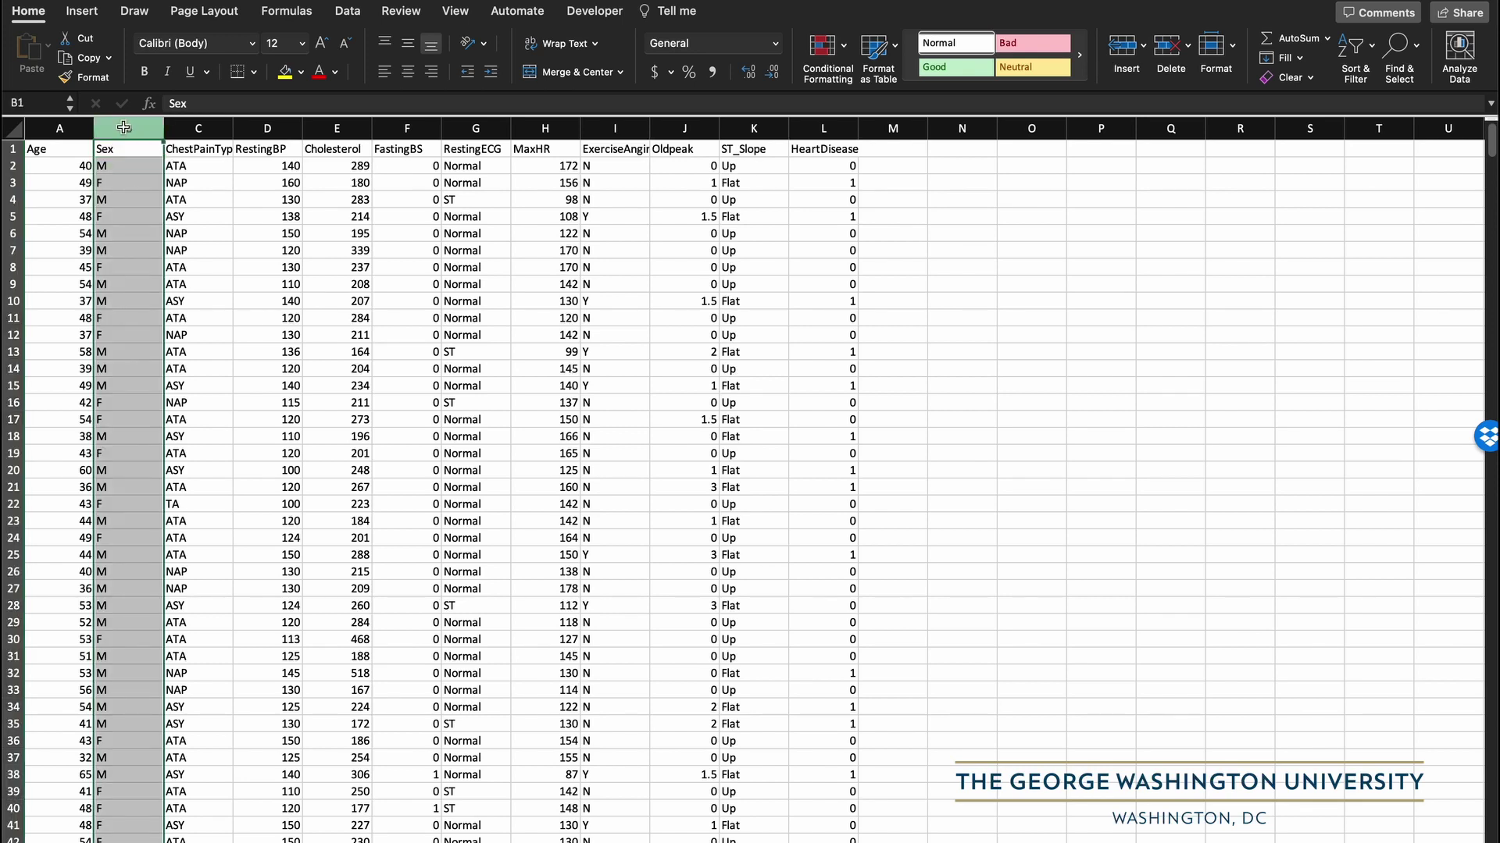
{"action": "left_click", "coordinate": [124, 149]}
{"action": "left_click", "coordinate": [123, 167]}
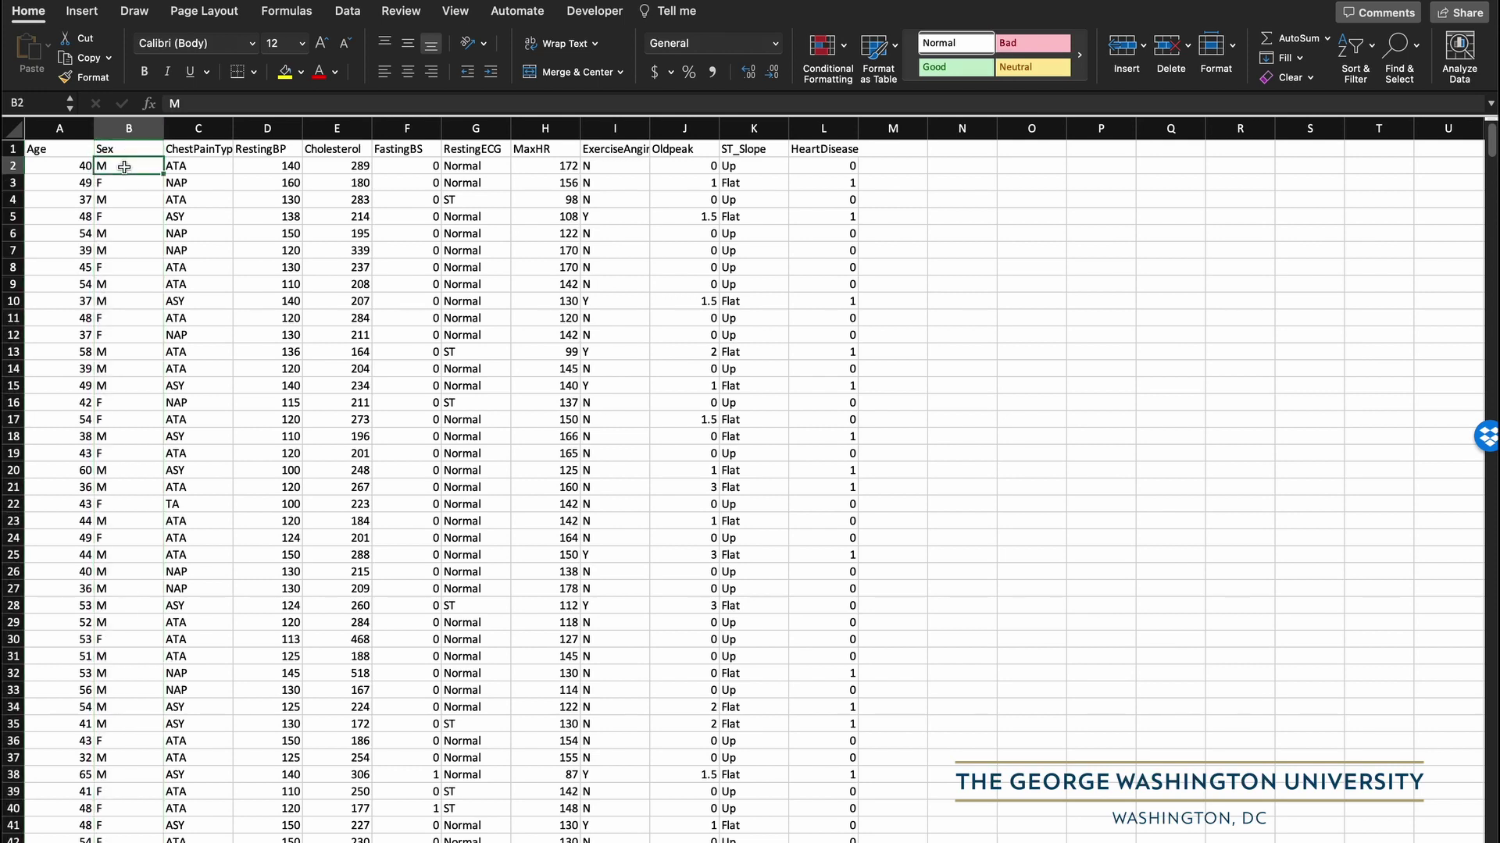
{"action": "key", "text": "Down"}
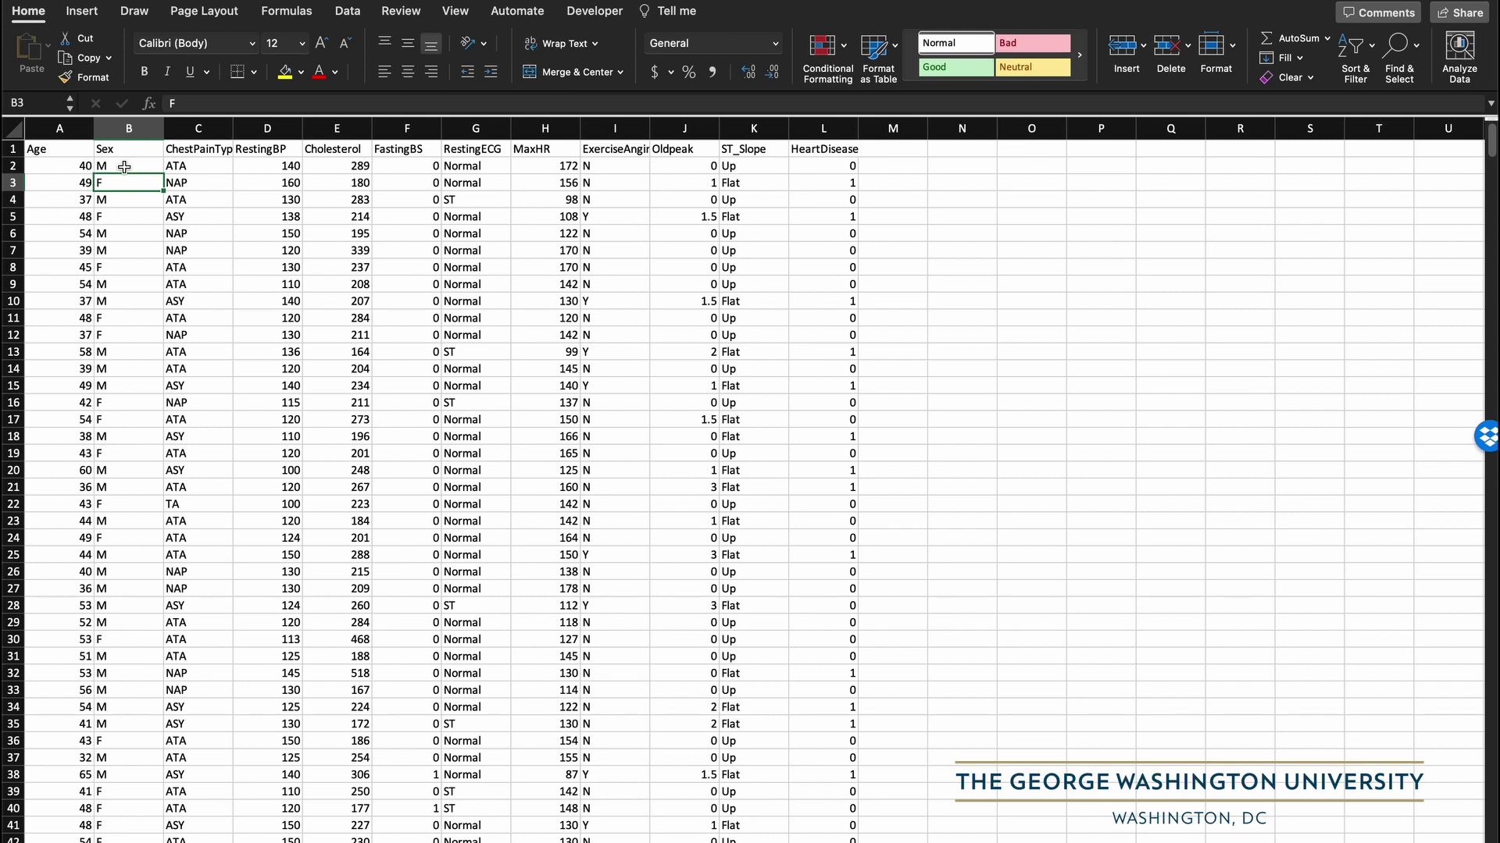
{"action": "left_click", "coordinate": [124, 167]}
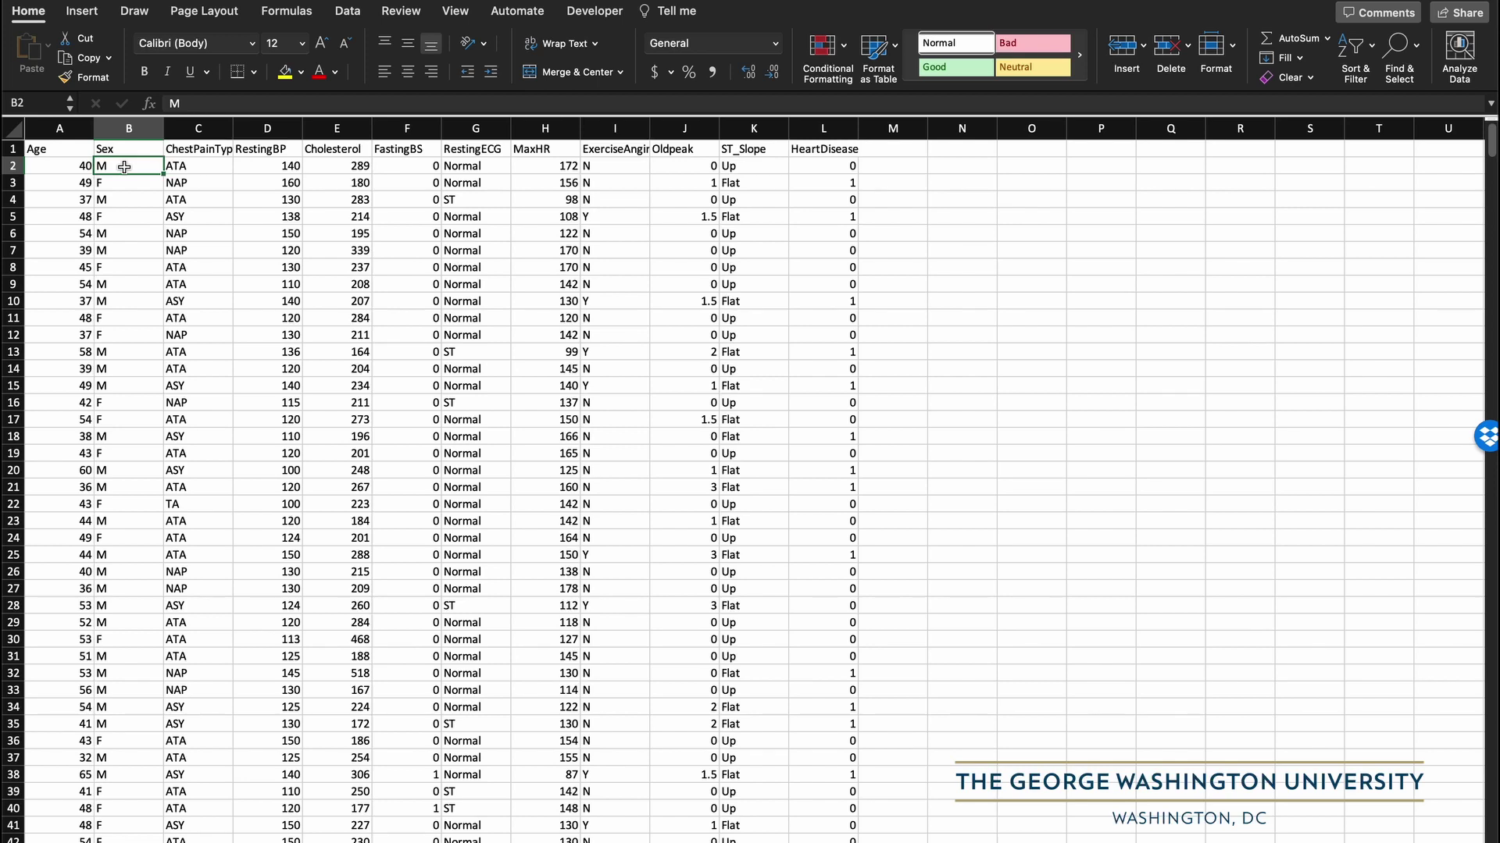
{"action": "key", "text": "Down"}
{"action": "key", "text": "Down"}
{"action": "key", "text": "Down"}
{"action": "key", "text": "Down"}
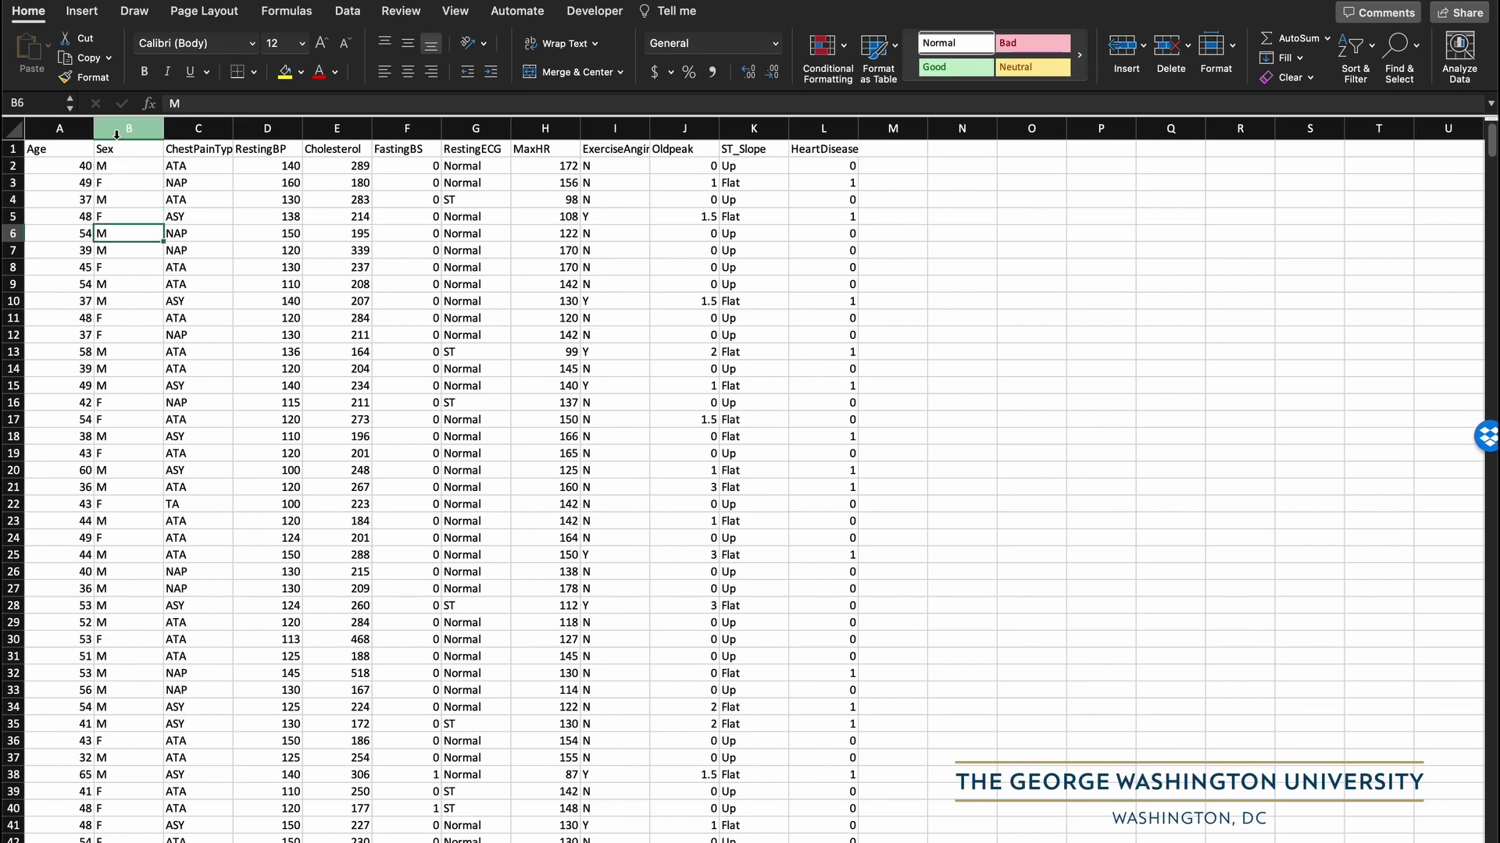
{"action": "left_click", "coordinate": [116, 134]}
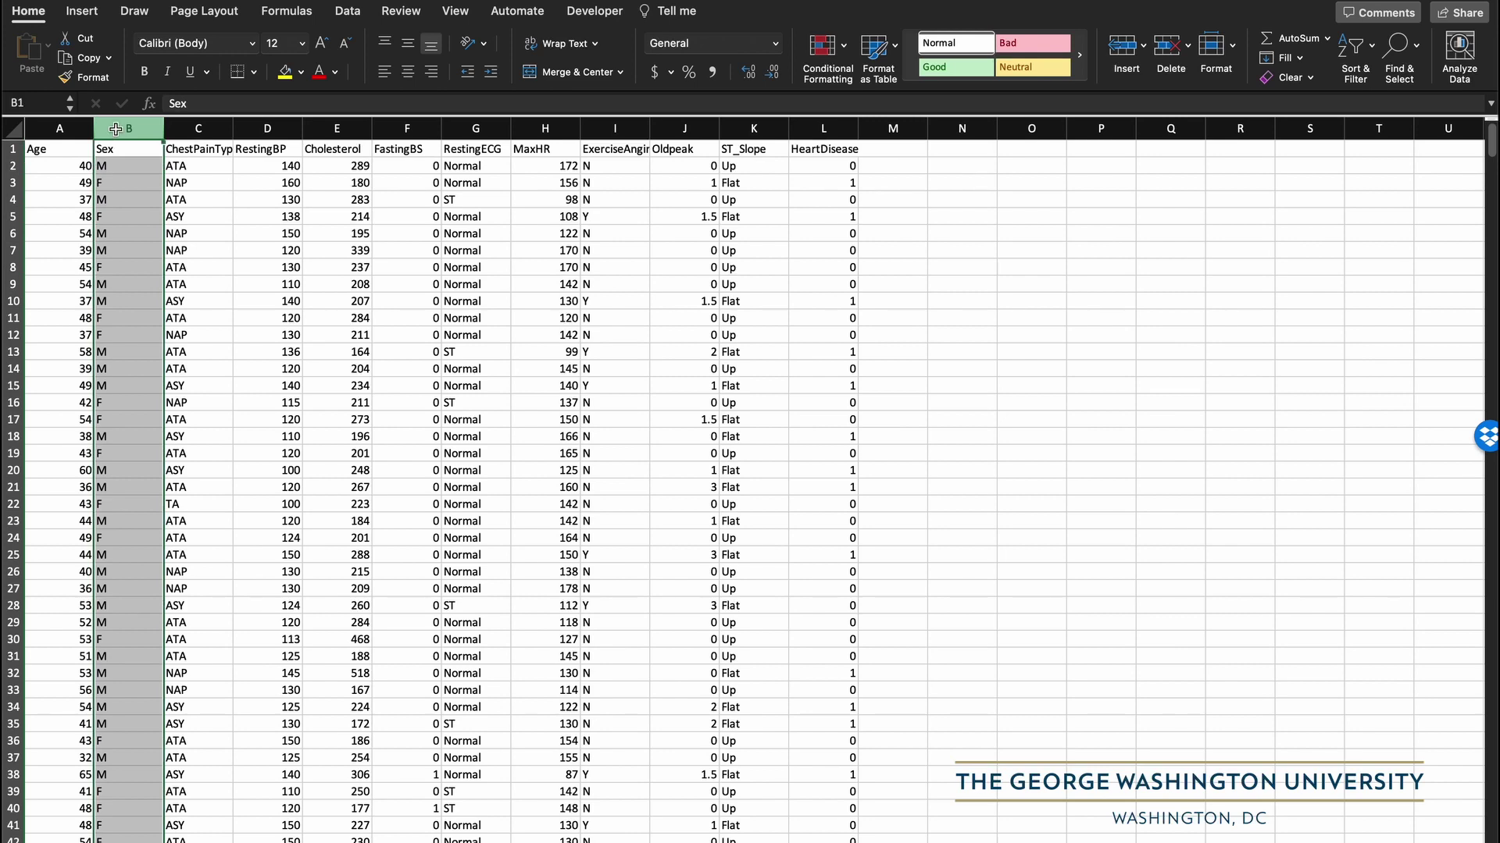
{"action": "left_click", "coordinate": [113, 168]}
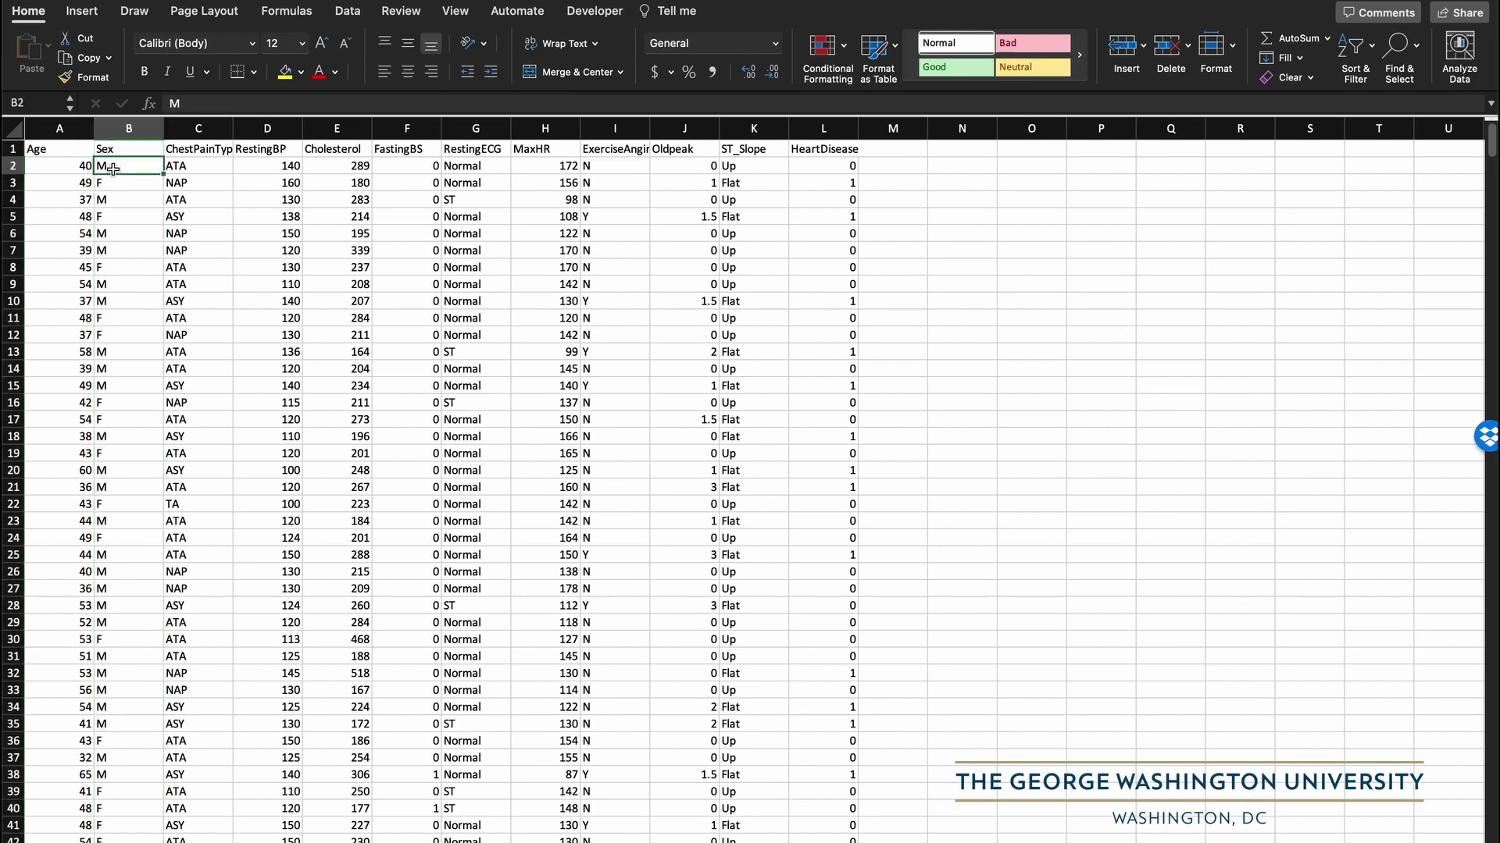
- Examine the ChestPainType column as a whole and step through its values down to row 8
{"action": "left_click", "coordinate": [202, 129]}
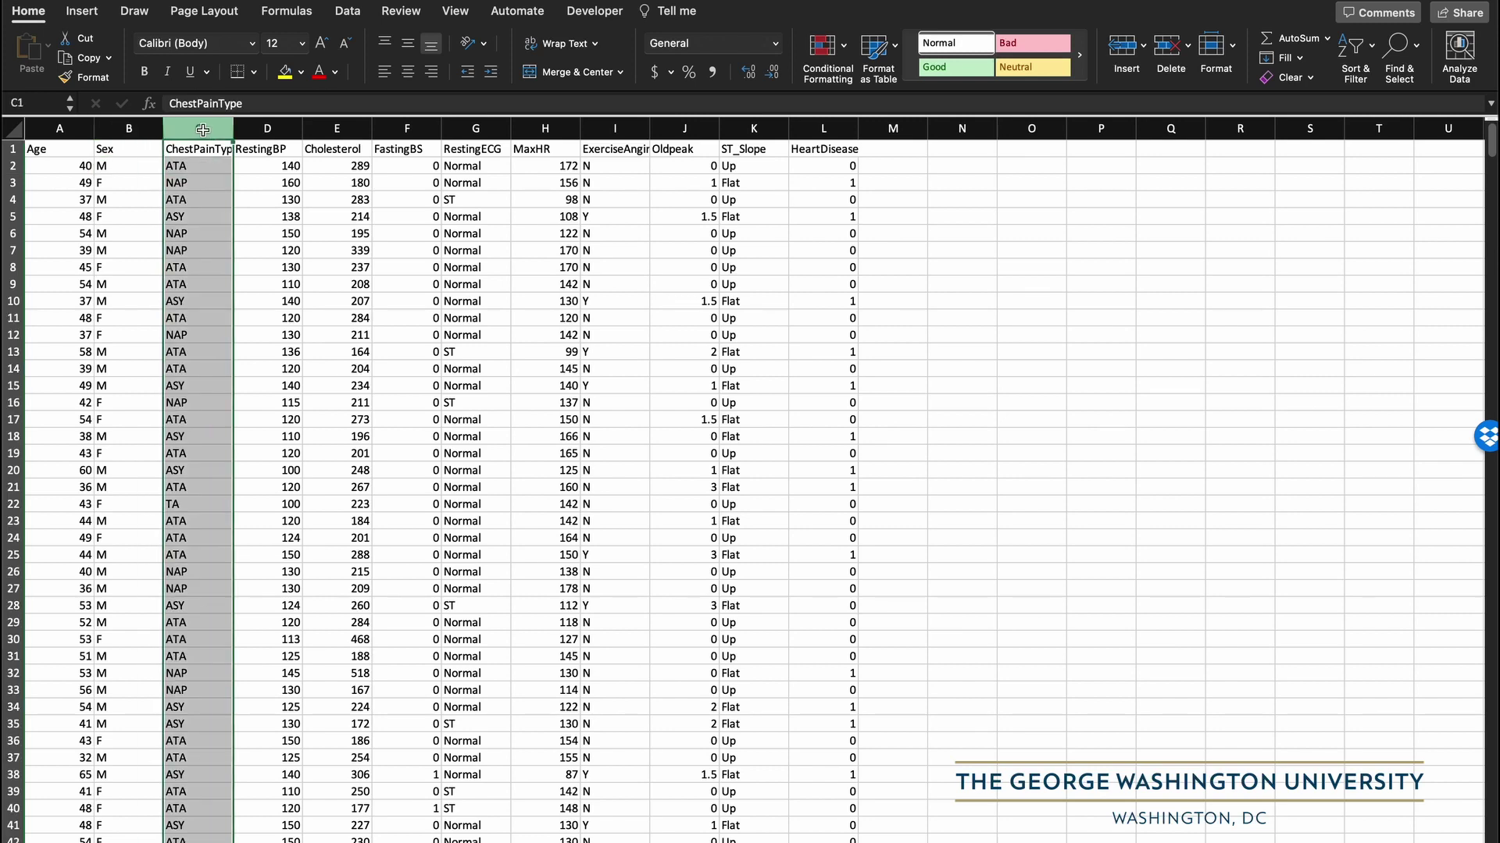
{"action": "left_click", "coordinate": [204, 162]}
{"action": "key", "text": "Down"}
{"action": "key", "text": "Down"}
{"action": "key", "text": "Down"}
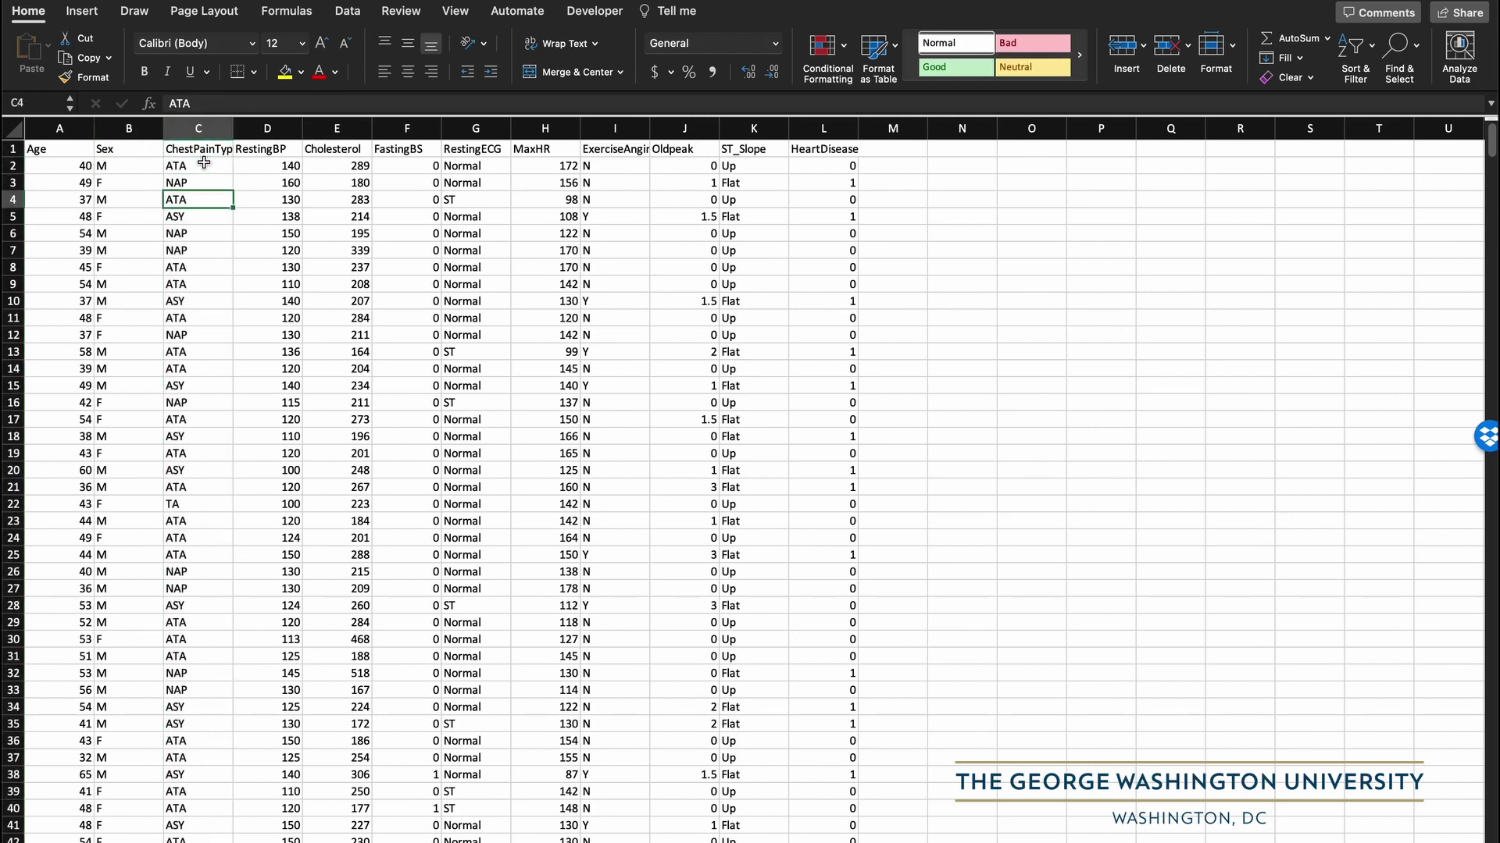
{"action": "key", "text": "Down"}
{"action": "key", "text": "Down"}
{"action": "key", "text": "Down"}
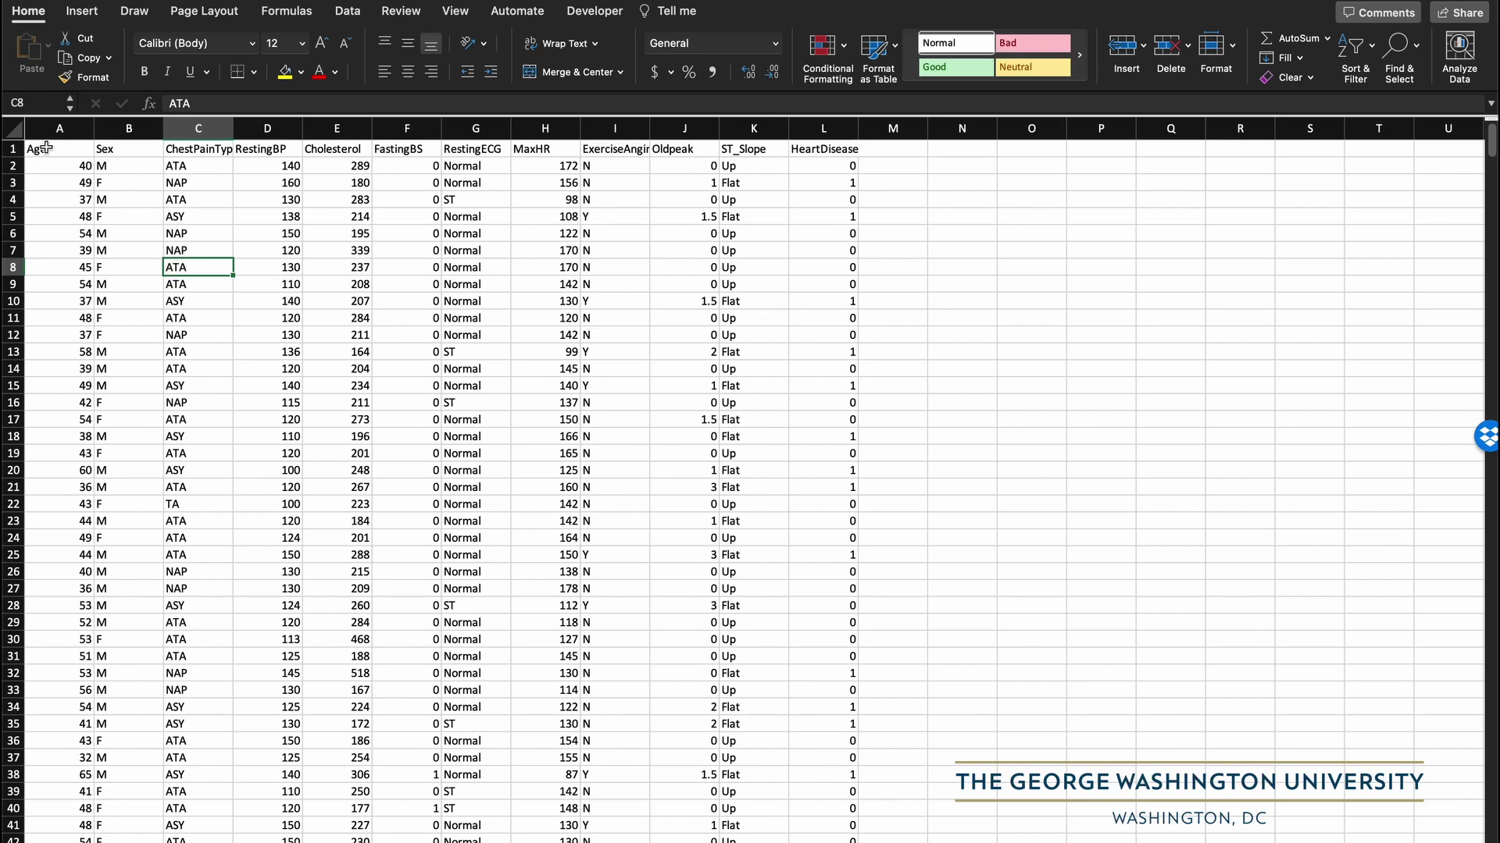
- Highlight the first data record in row 2 and the header row to compare them
{"action": "left_click", "coordinate": [13, 164]}
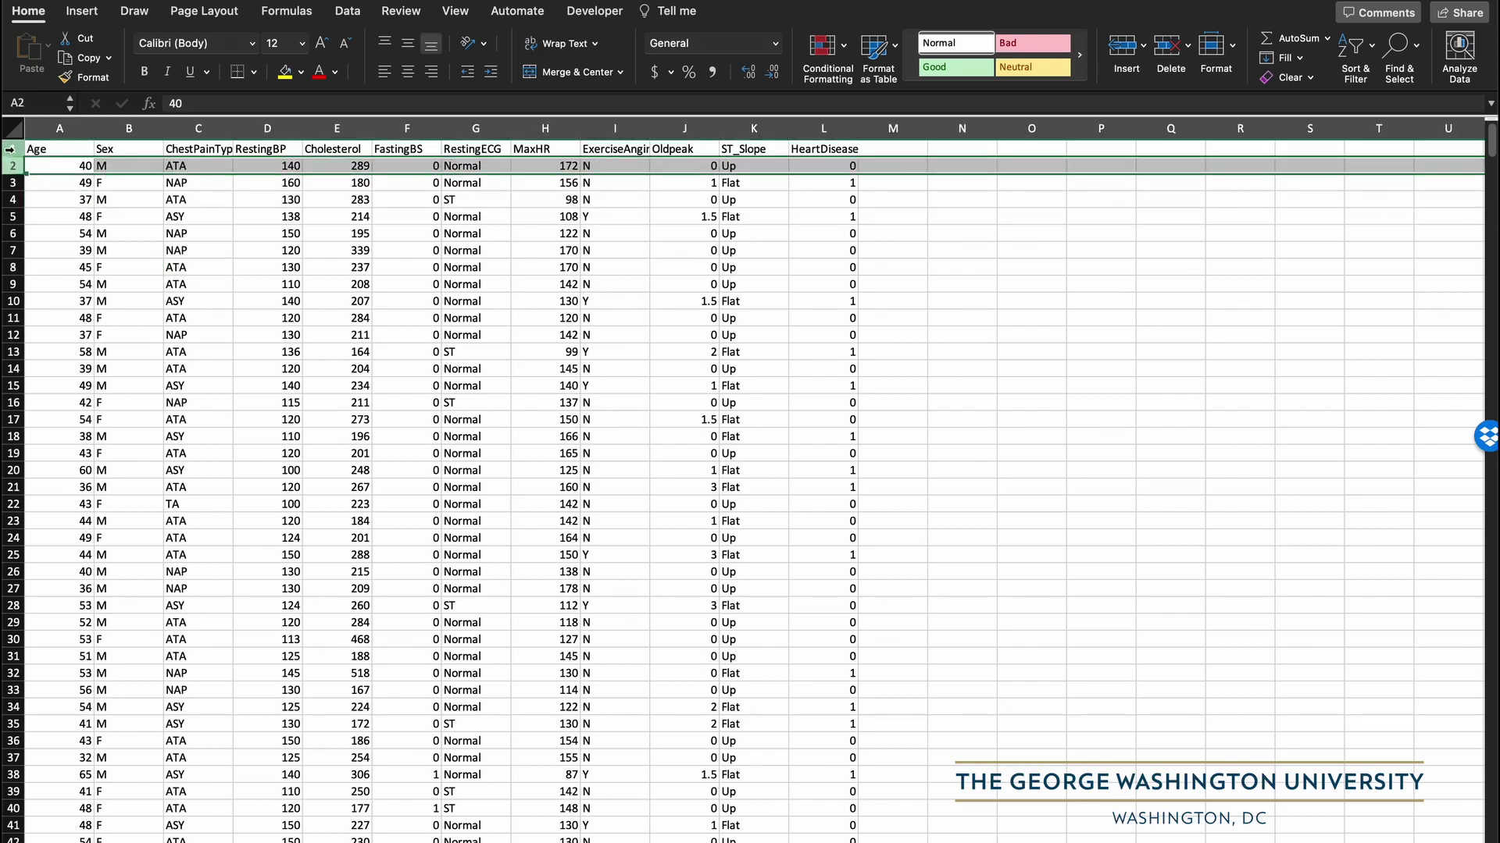
{"action": "left_click", "coordinate": [10, 150]}
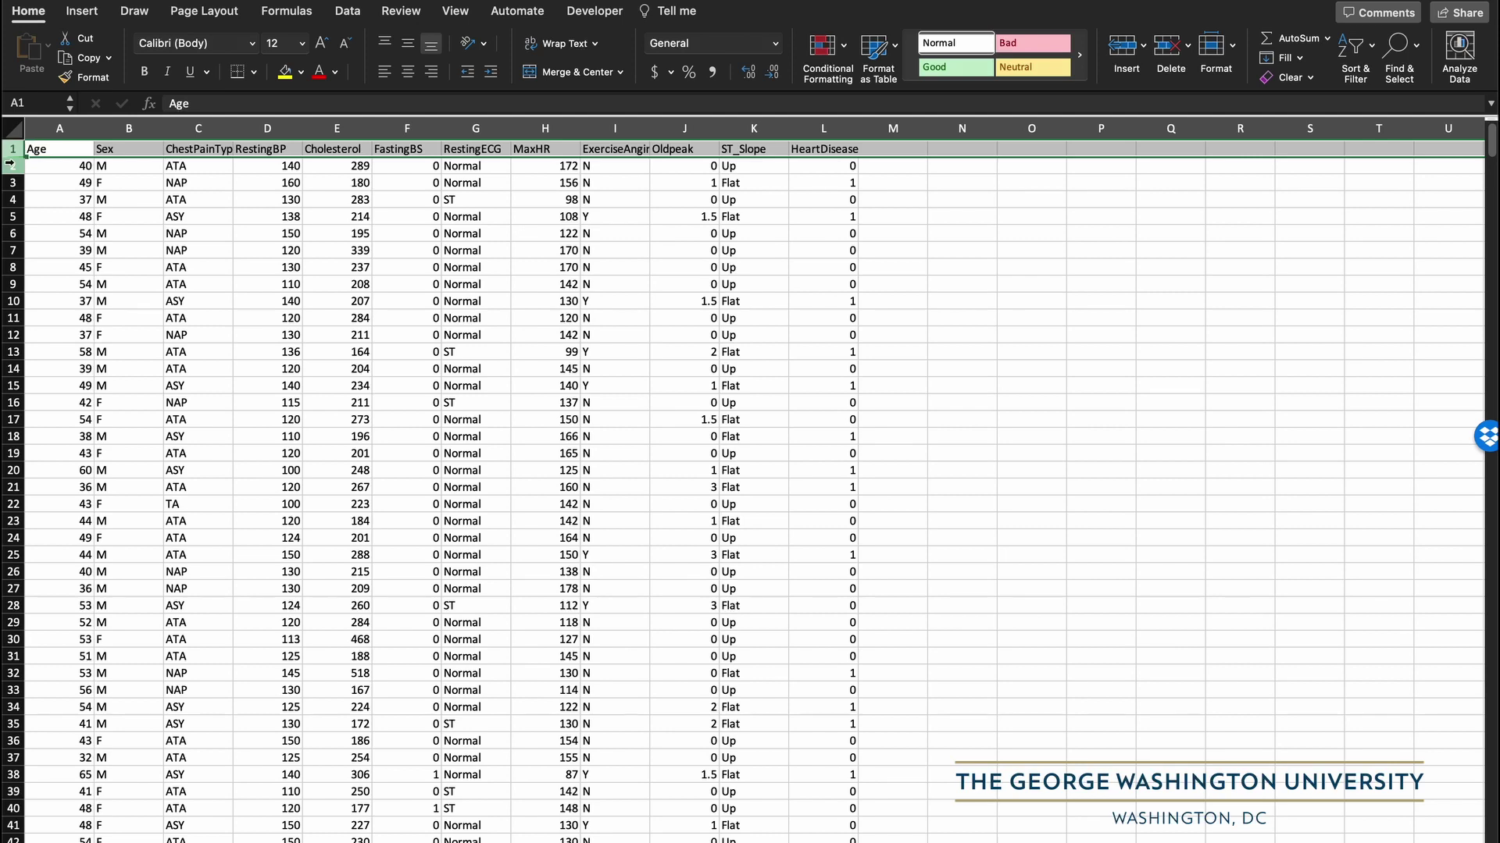
- Examine the full records in rows 2 and 3, including row 3's individual Age, Sex, ChestPainType and RestingBP values
{"action": "left_click", "coordinate": [10, 164]}
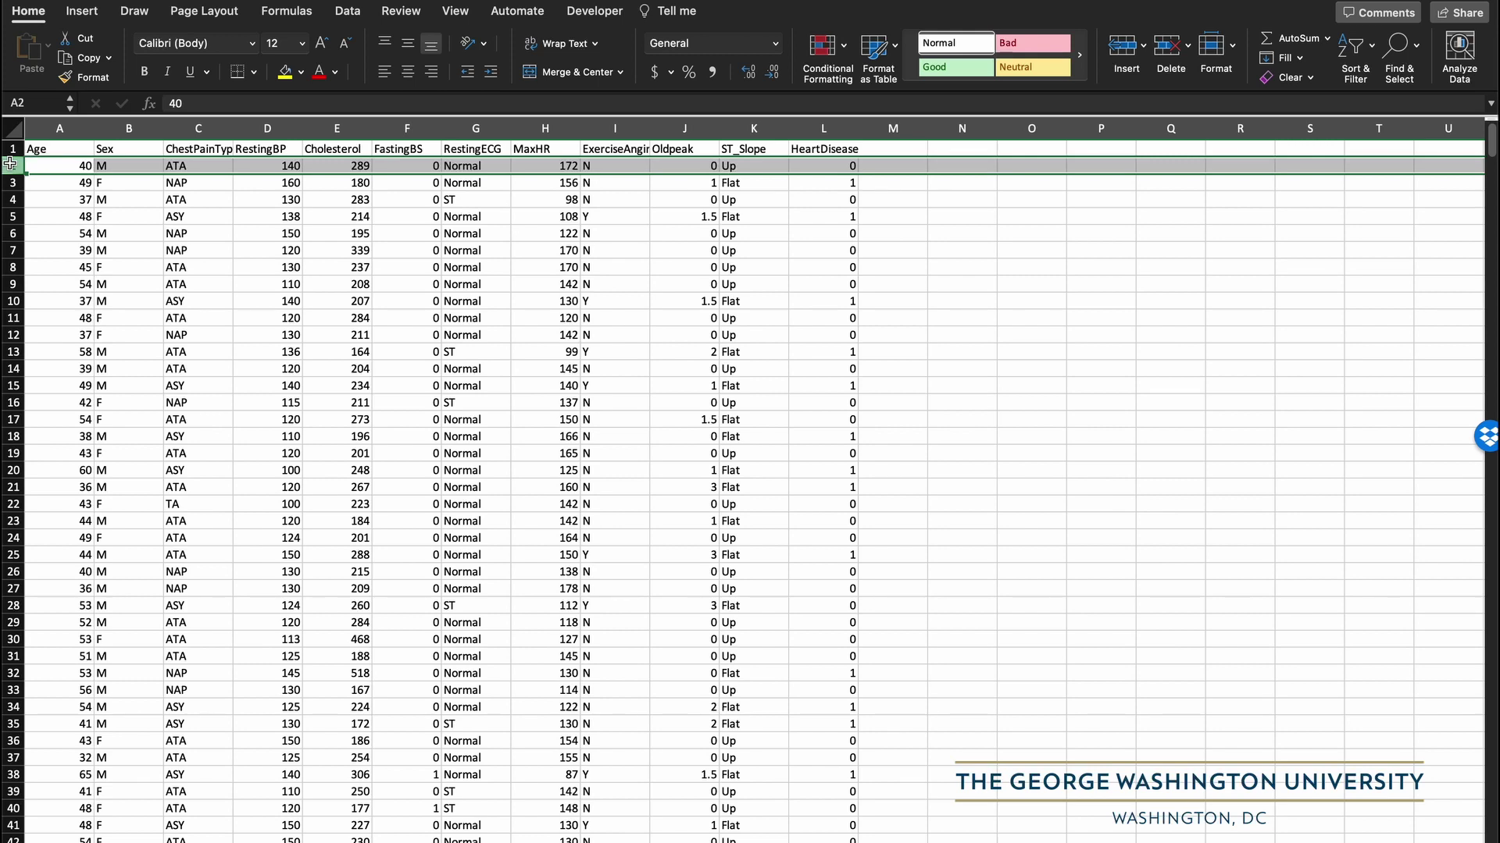
{"action": "left_click", "coordinate": [11, 183]}
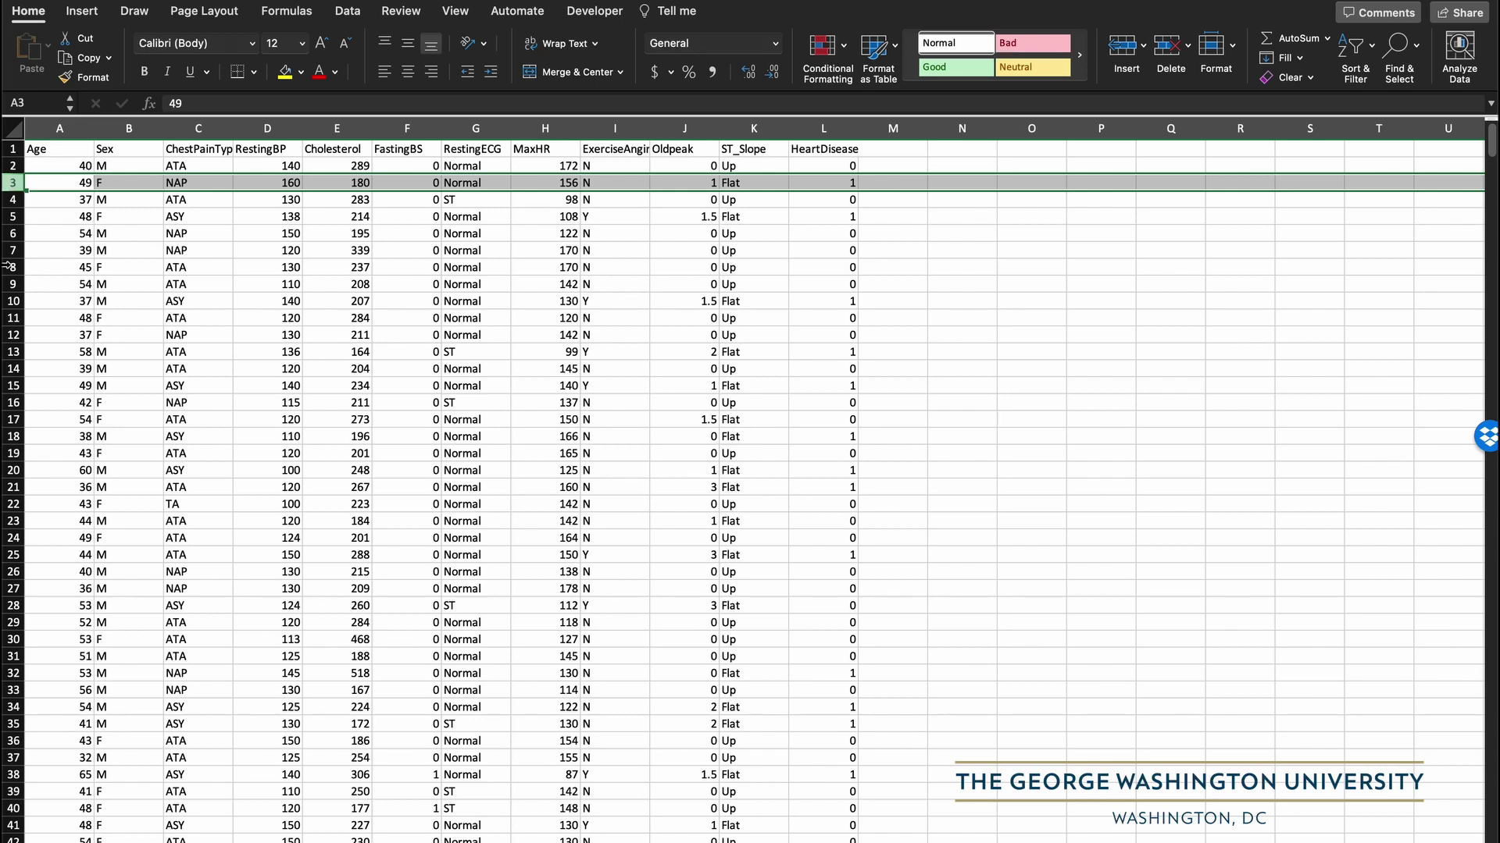
{"action": "left_click", "coordinate": [58, 184]}
{"action": "left_click", "coordinate": [116, 181]}
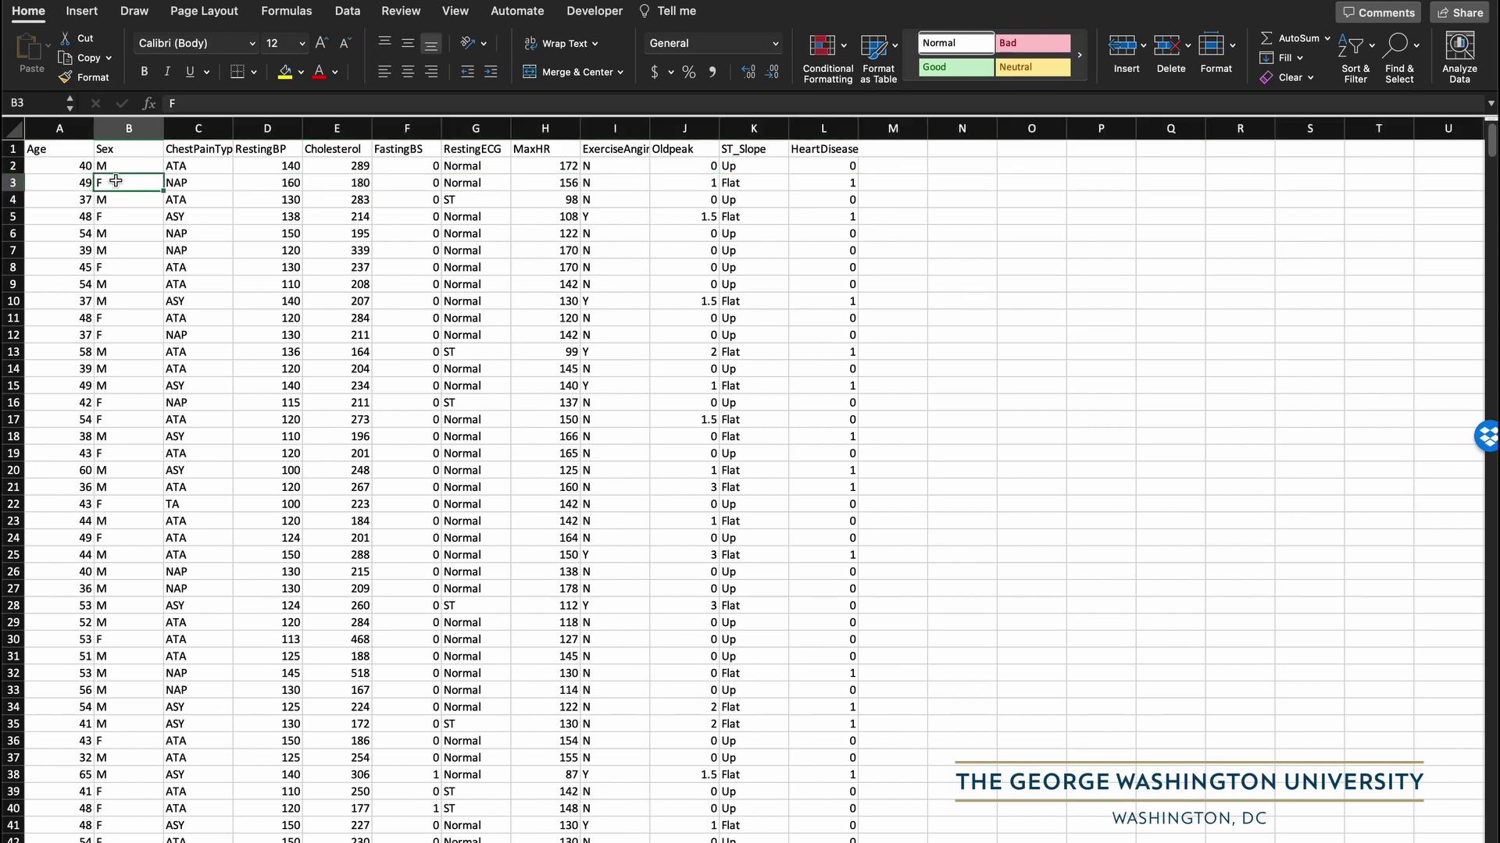
{"action": "left_click", "coordinate": [186, 180]}
{"action": "left_click", "coordinate": [261, 183]}
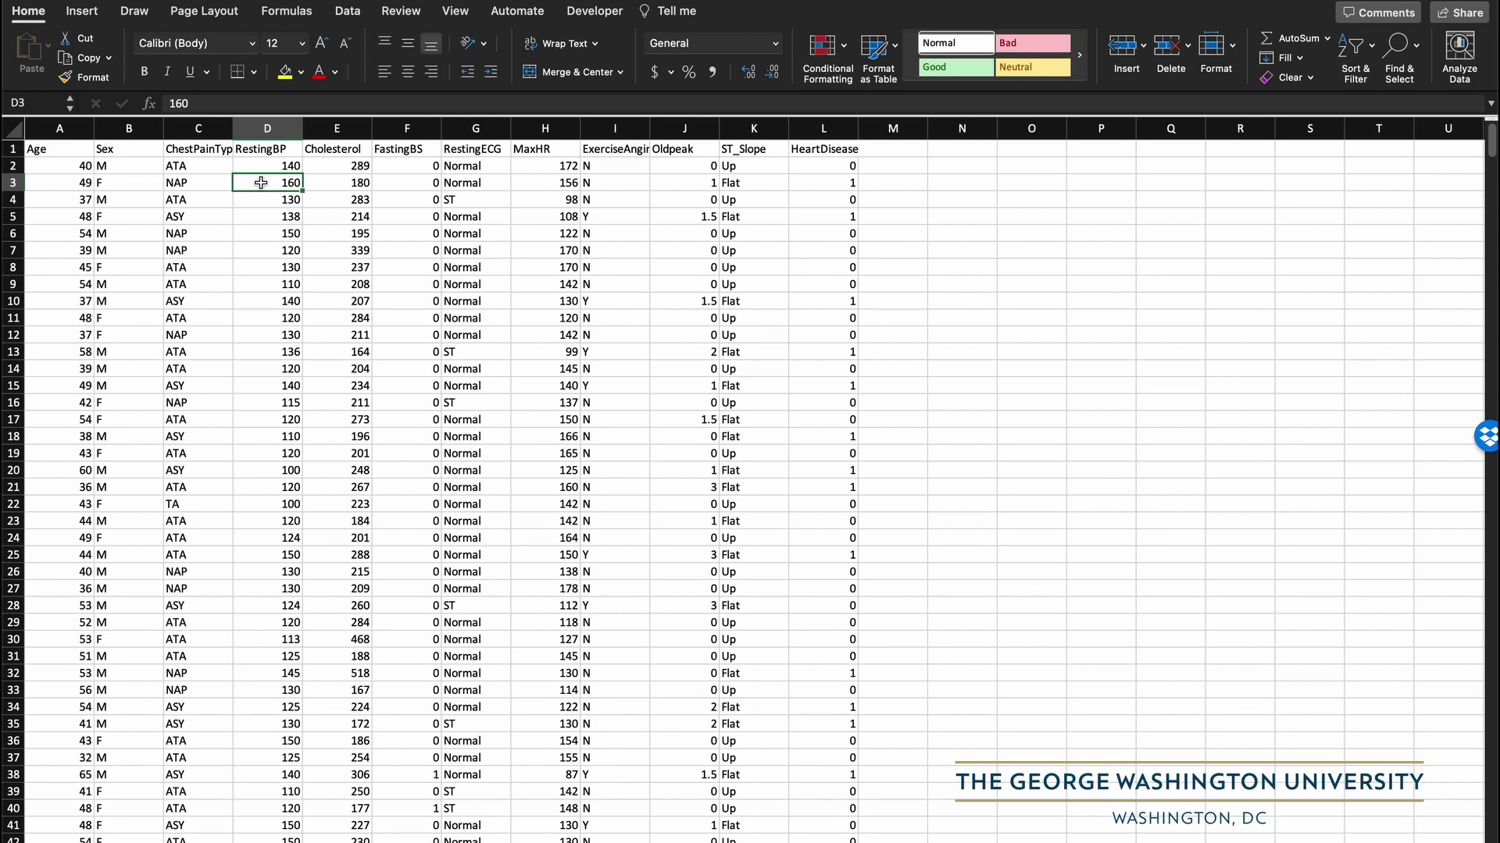
{"action": "left_click", "coordinate": [16, 185]}
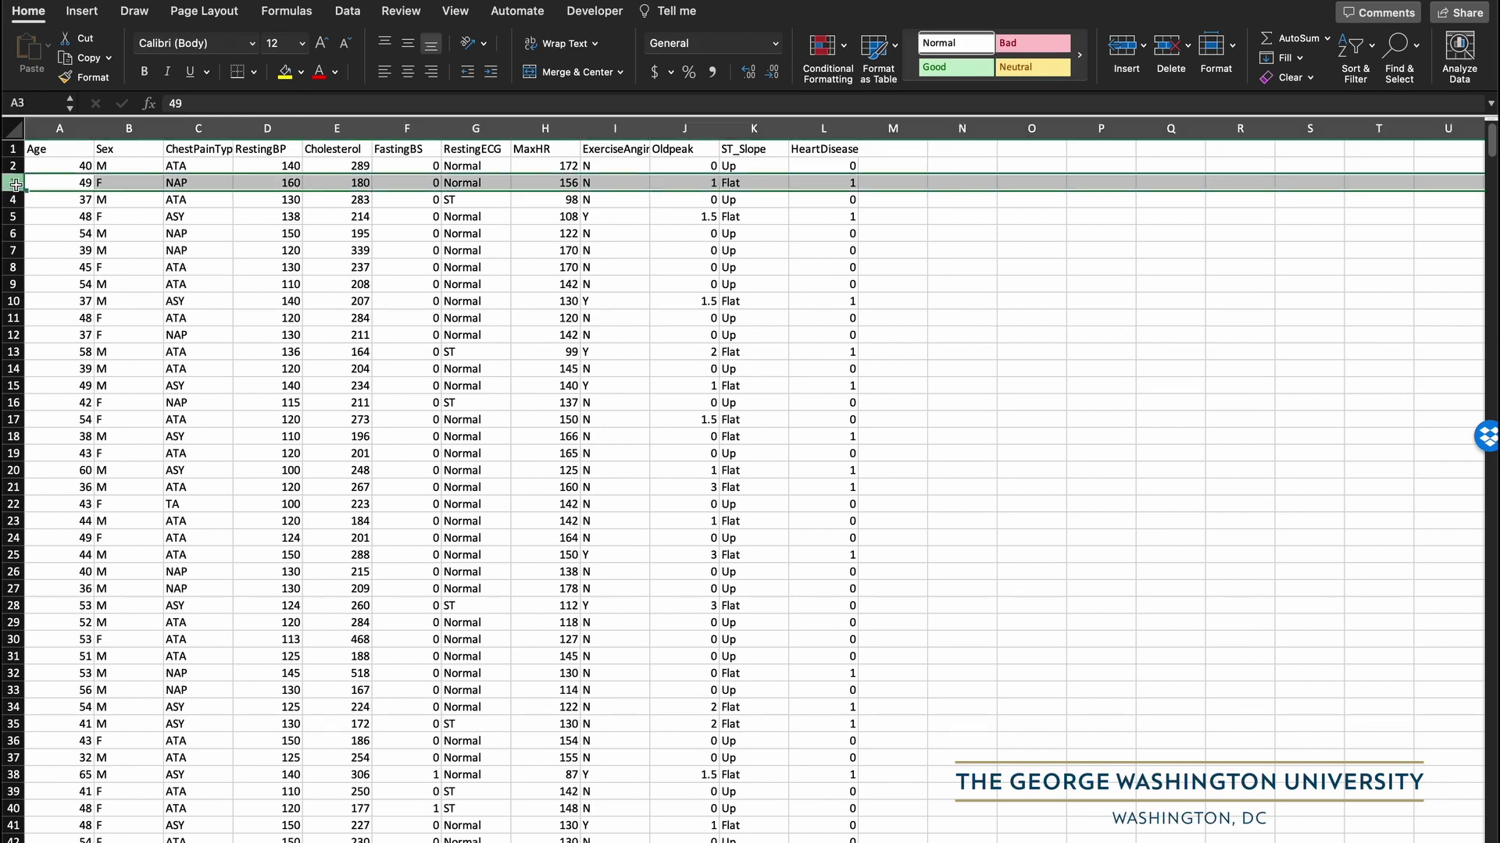
{"action": "left_click", "coordinate": [129, 222]}
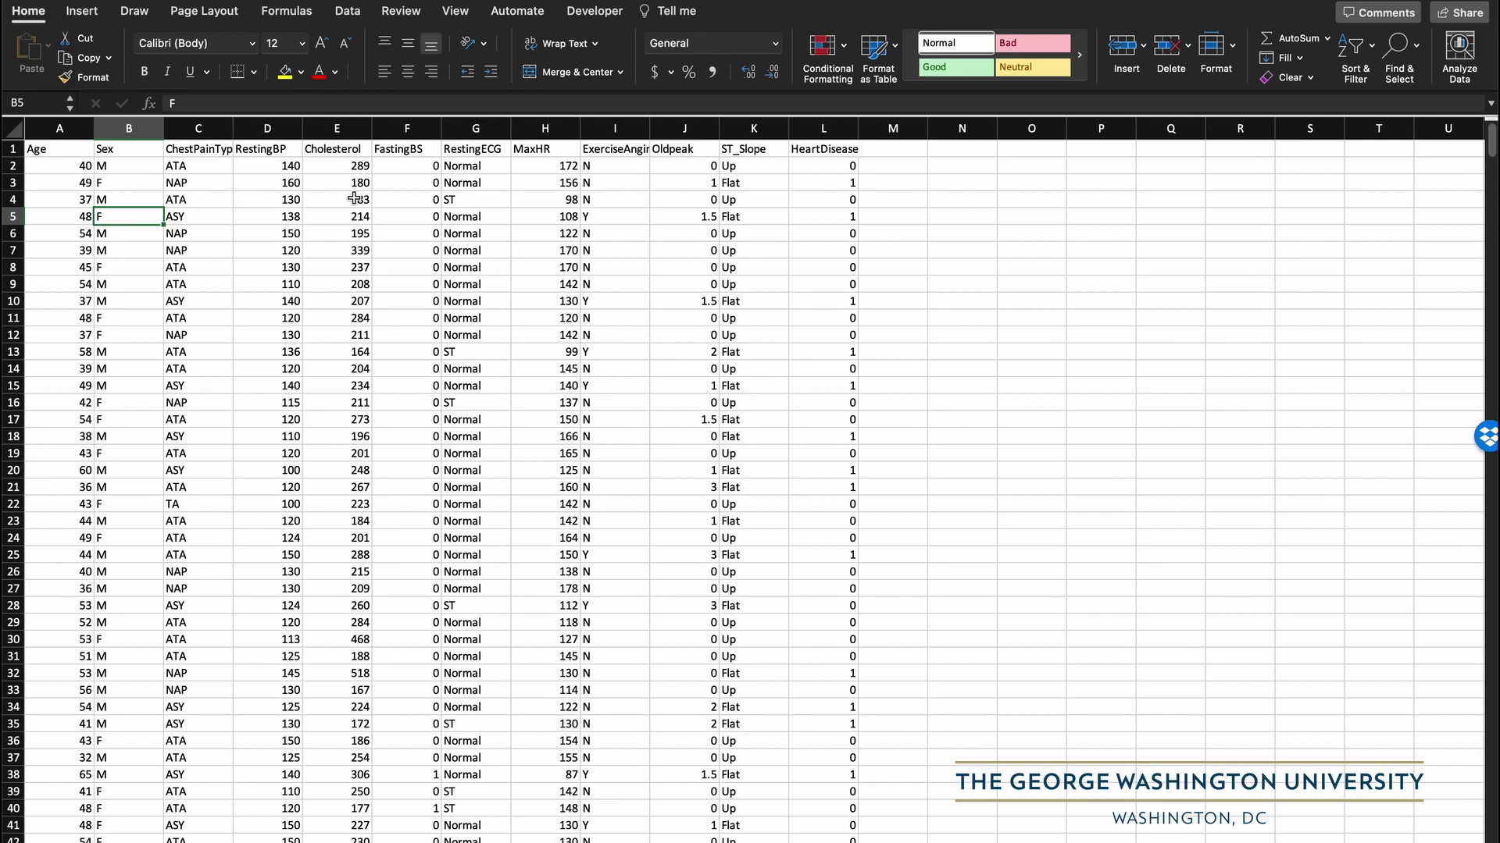
- Examine the HeartDisease column's header and step through its individual values in rows 2 to 7
{"action": "left_click", "coordinate": [824, 181]}
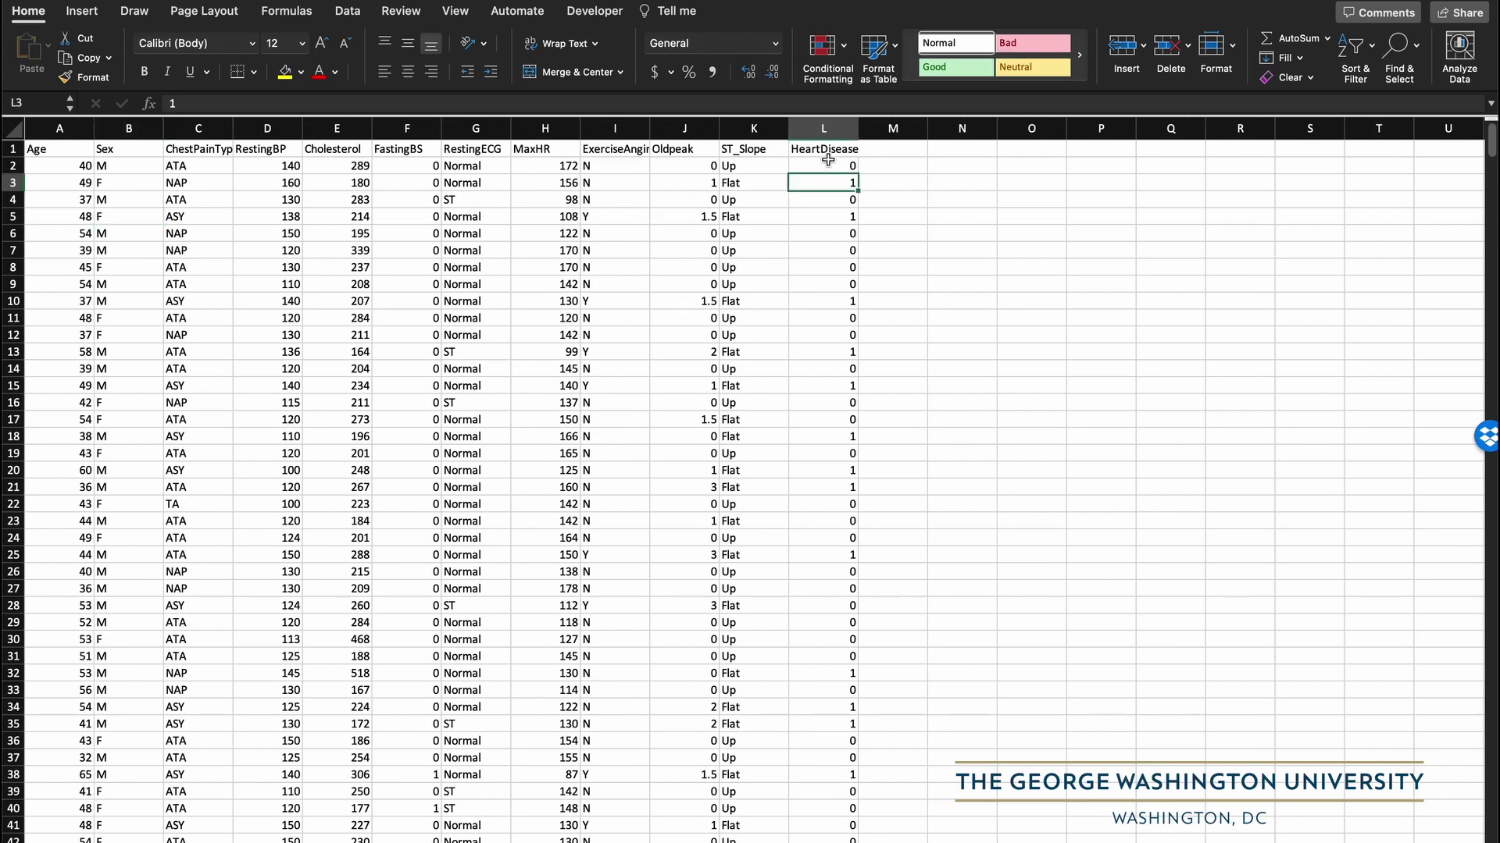
{"action": "left_click", "coordinate": [830, 150]}
{"action": "left_click", "coordinate": [833, 166]}
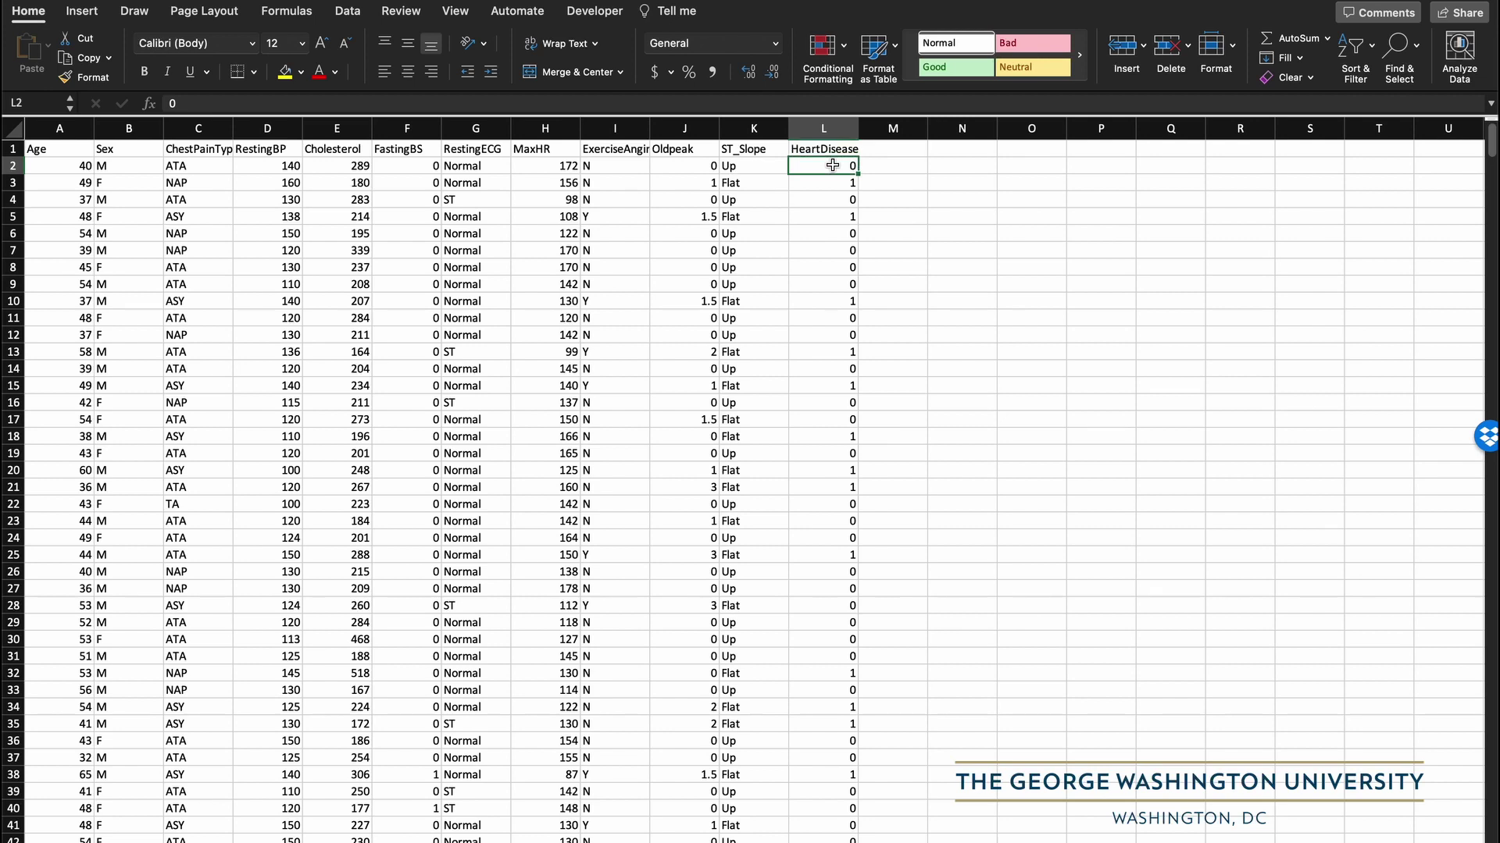
{"action": "key", "text": "Down"}
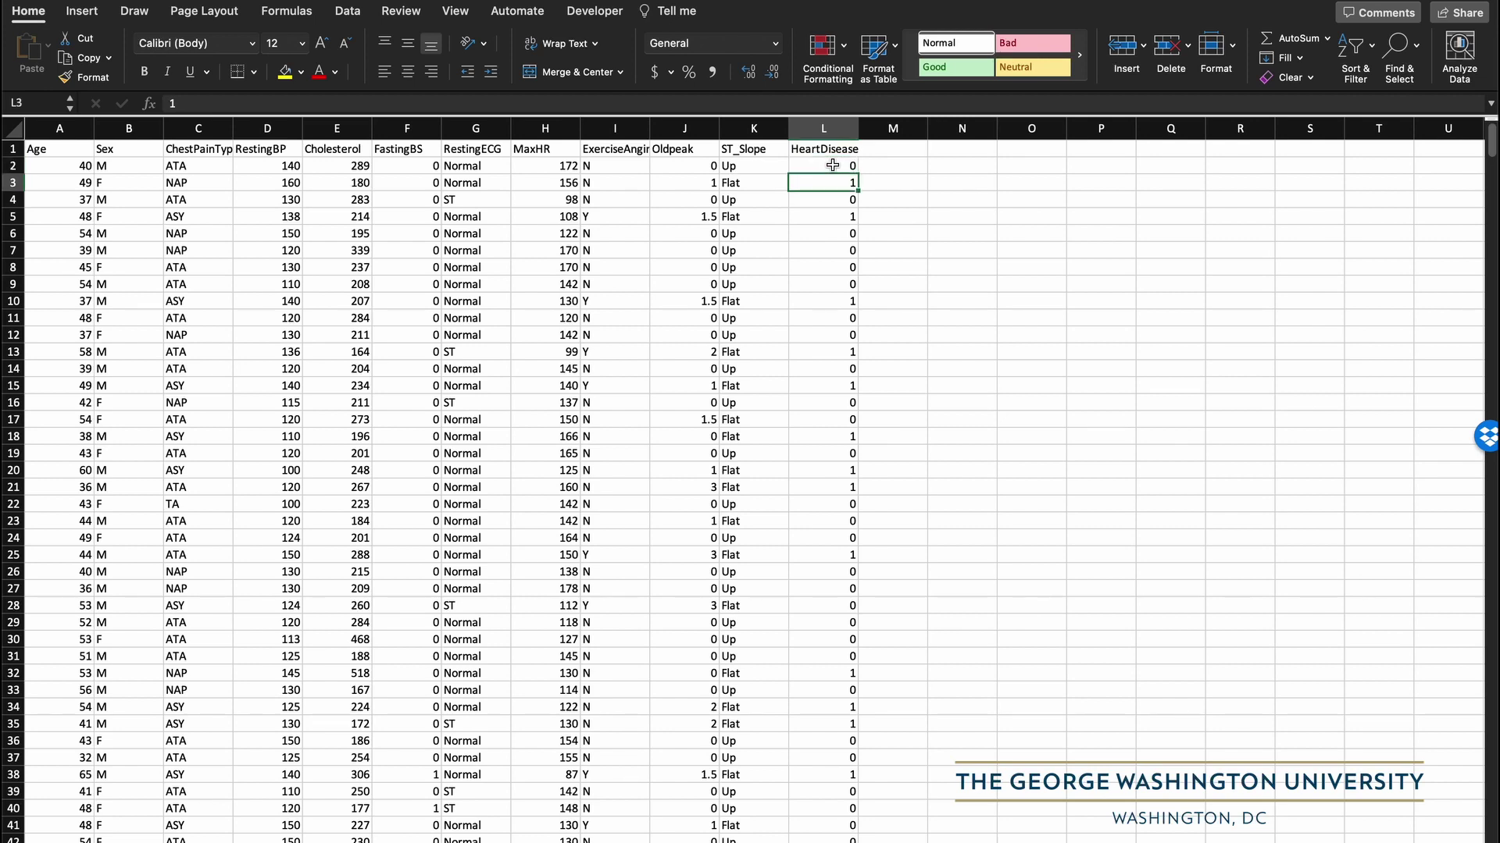
{"action": "left_click", "coordinate": [833, 166]}
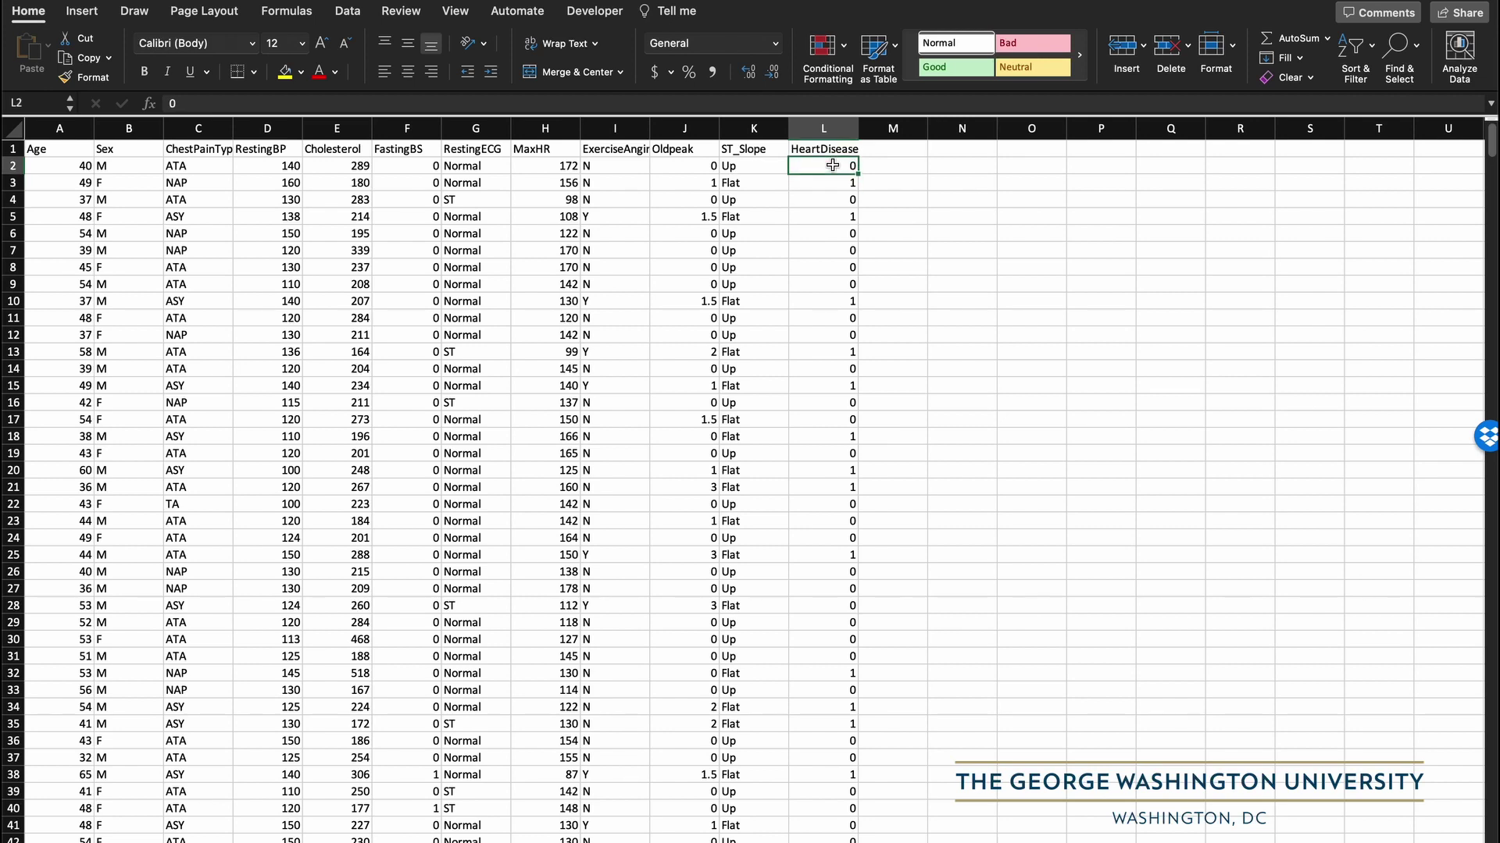
{"action": "key", "text": "Down"}
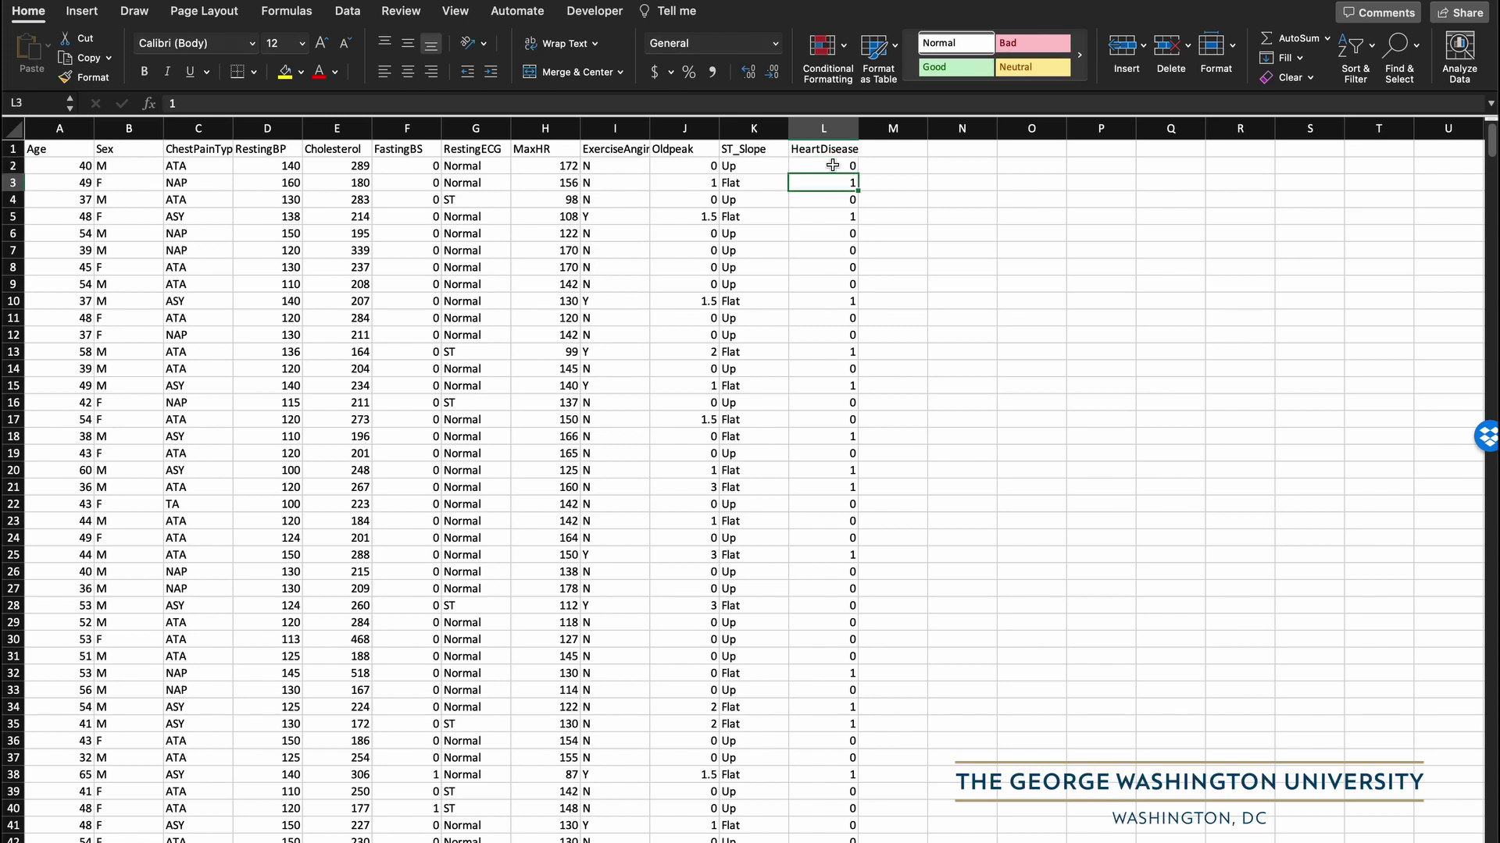
{"action": "key", "text": "Down"}
{"action": "key", "text": "Down"}
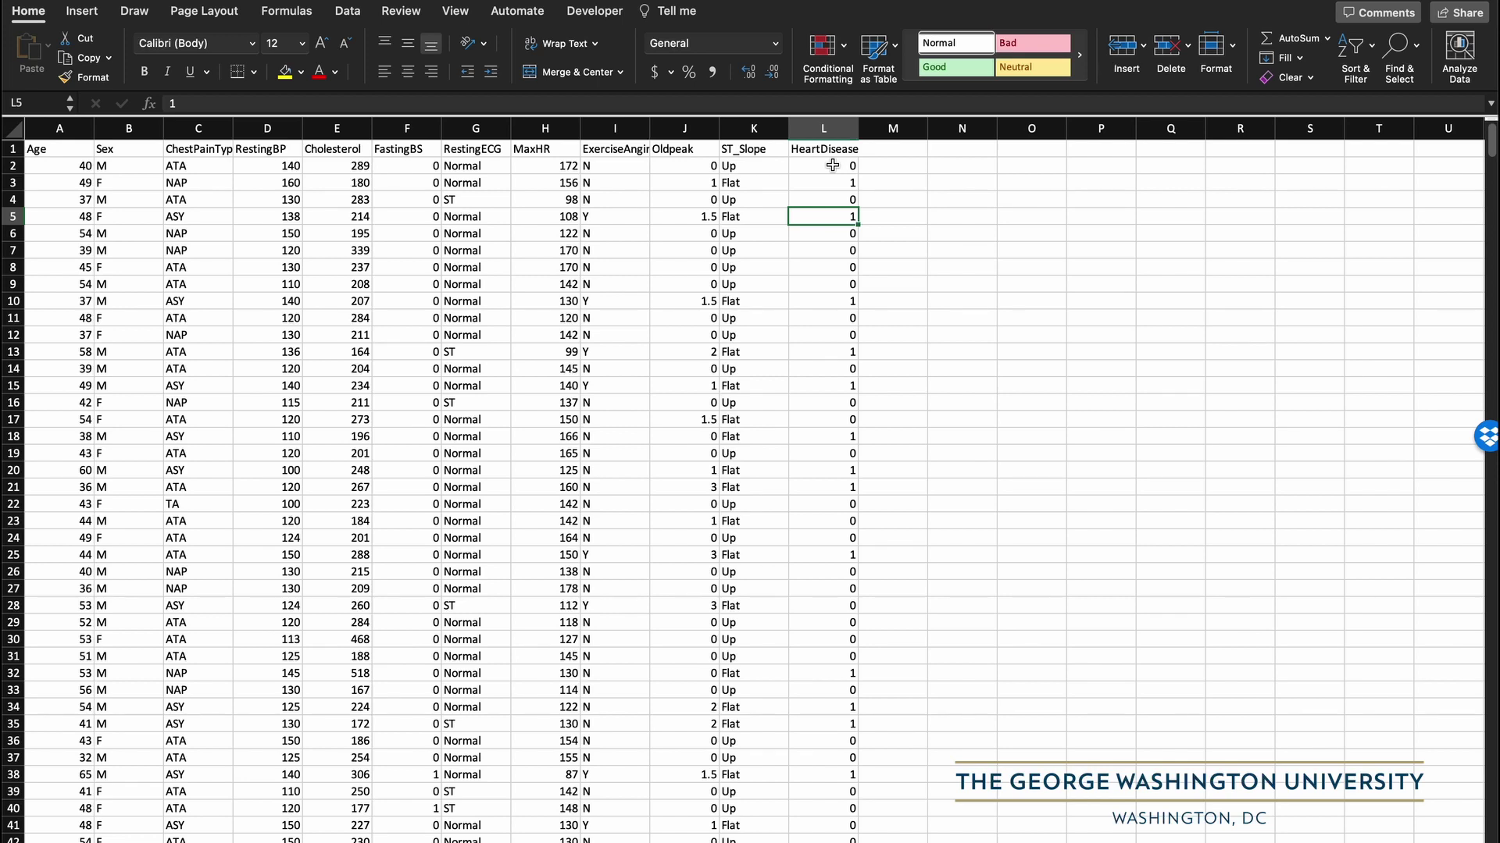
{"action": "key", "text": "Down"}
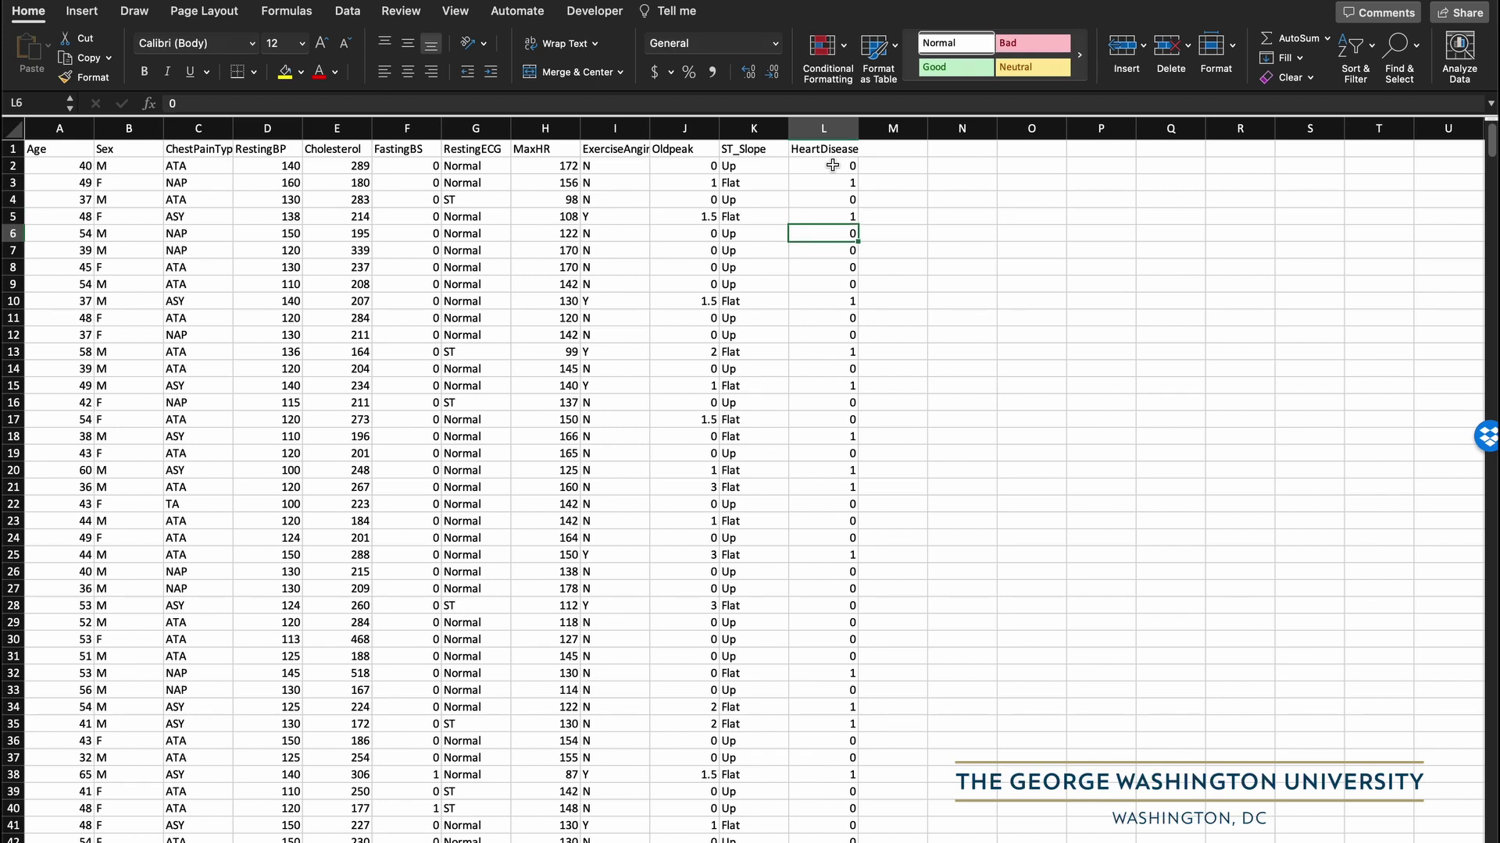
{"action": "key", "text": "Down"}
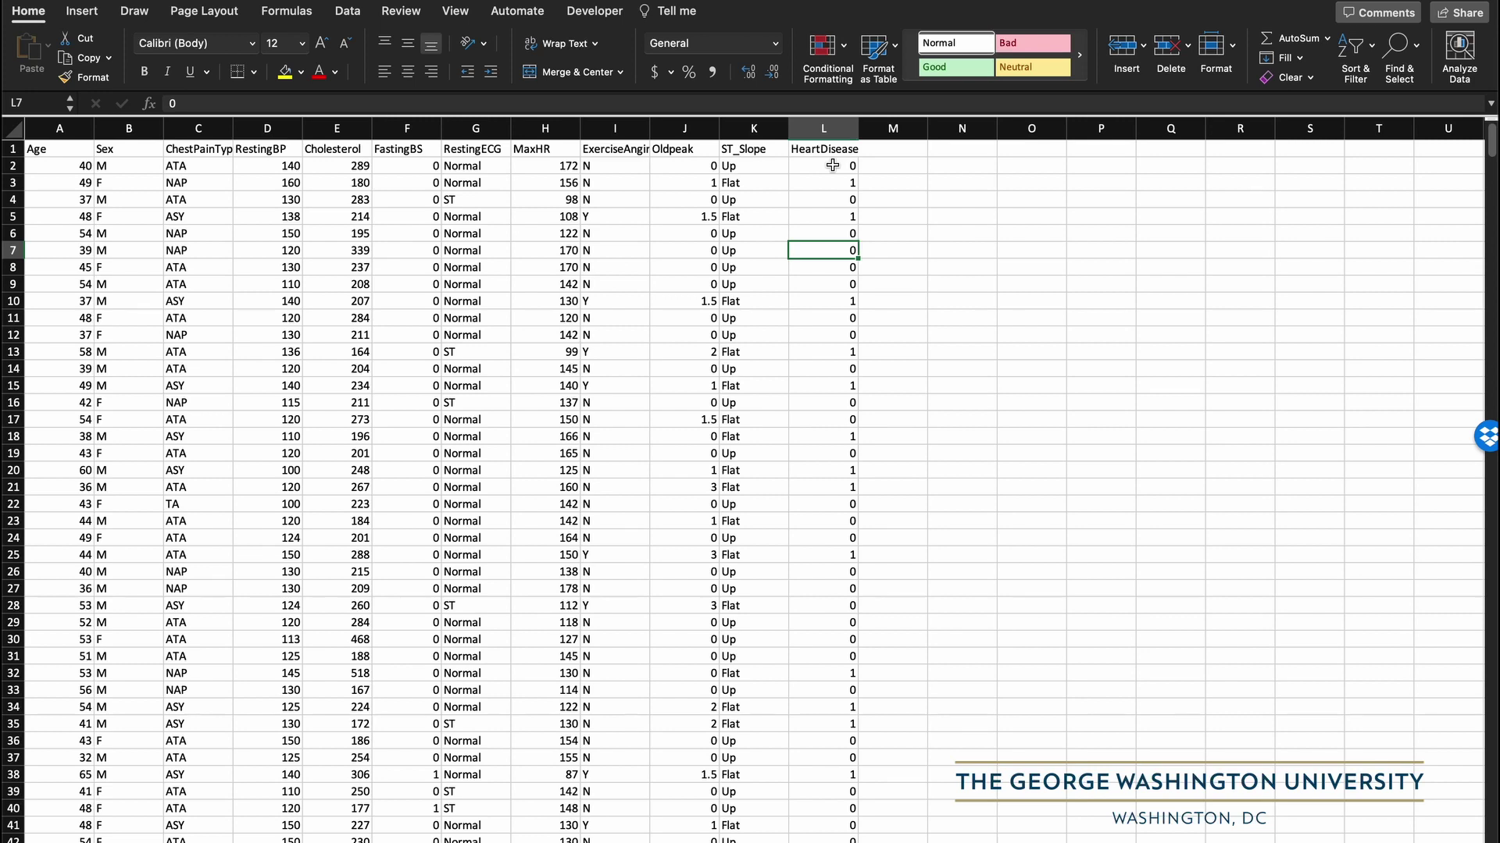
{"action": "key", "text": "Up"}
{"action": "key", "text": "Up"}
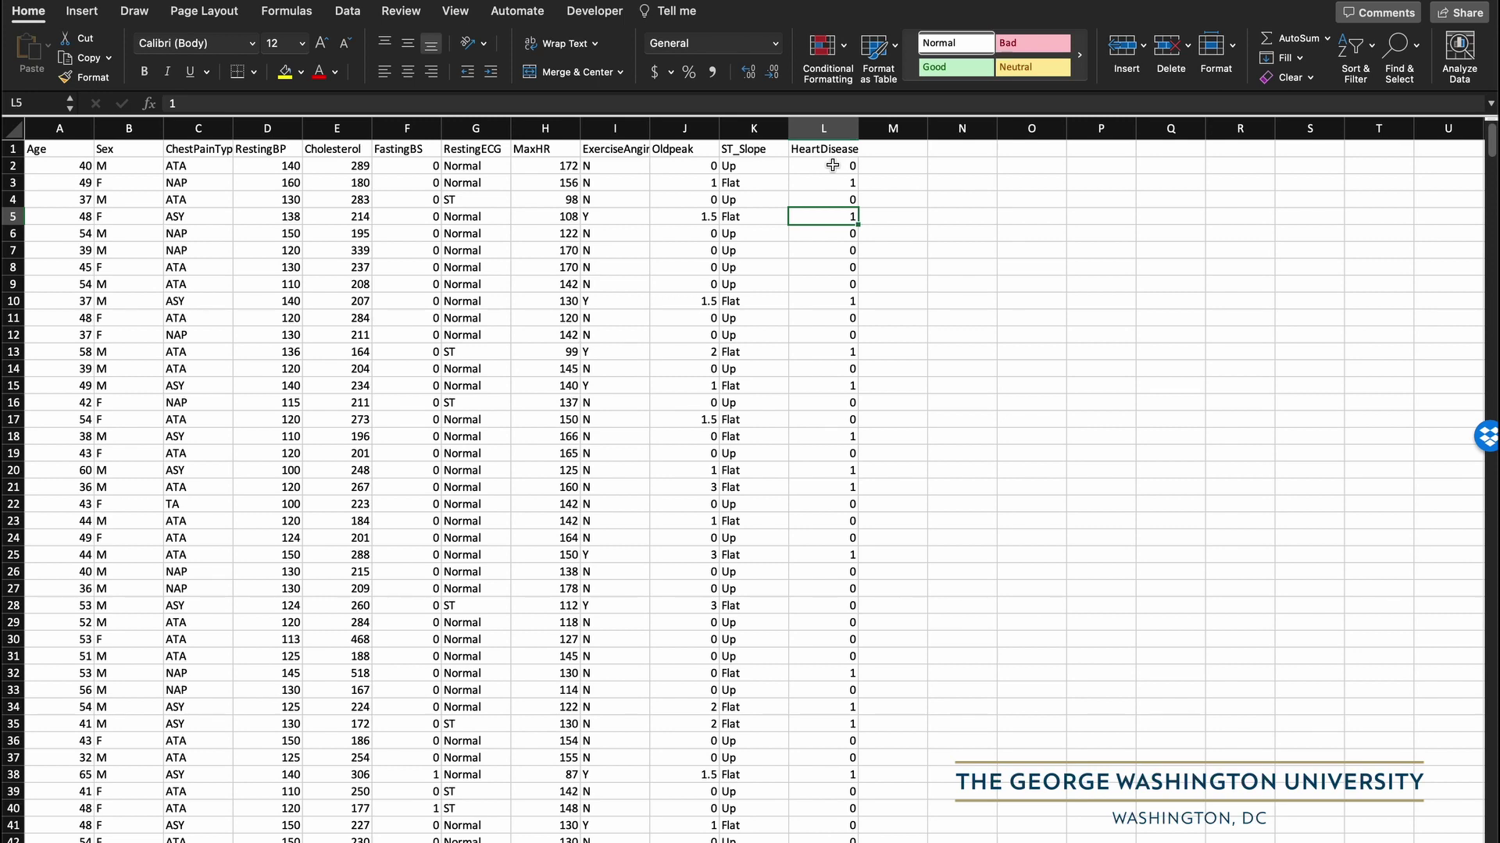
- Examine the ExerciseAngina column's header and its individual values in rows 2 to 5
{"action": "key", "text": "Left"}
{"action": "key", "text": "Left"}
{"action": "key", "text": "Left"}
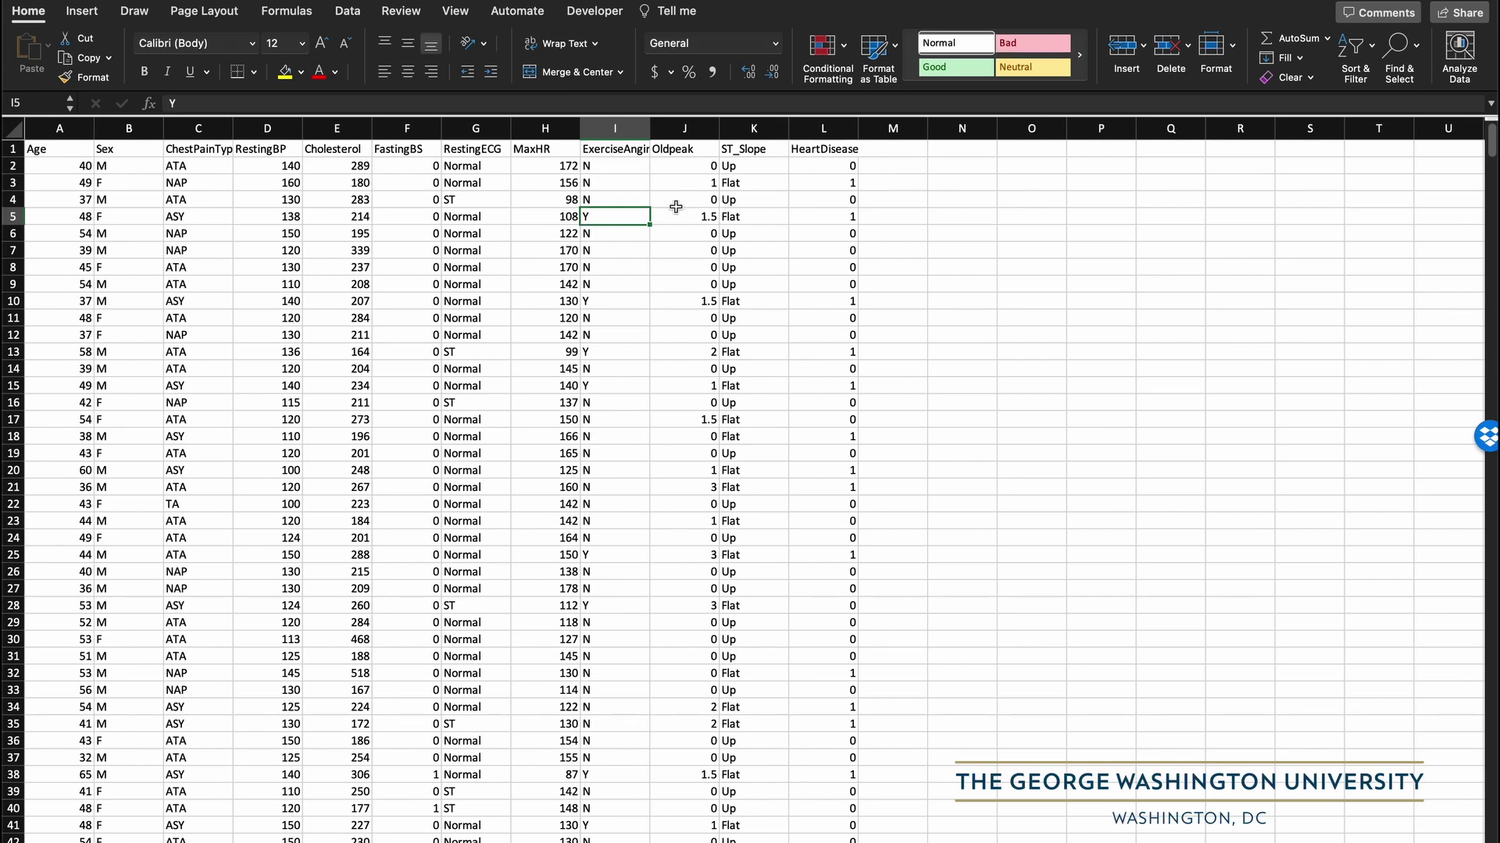
{"action": "left_click", "coordinate": [621, 149]}
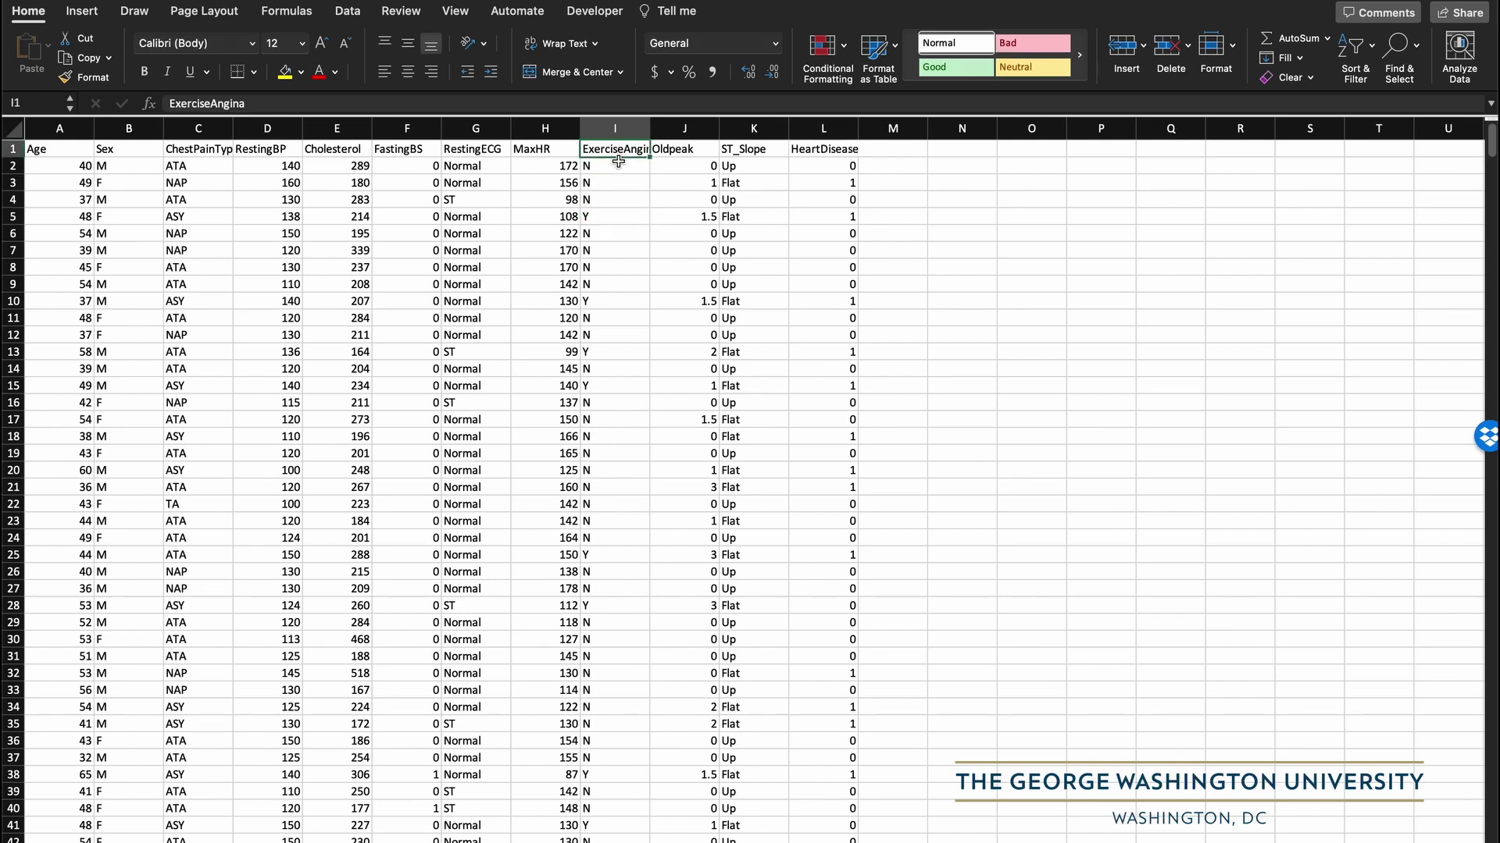
{"action": "left_click", "coordinate": [618, 166]}
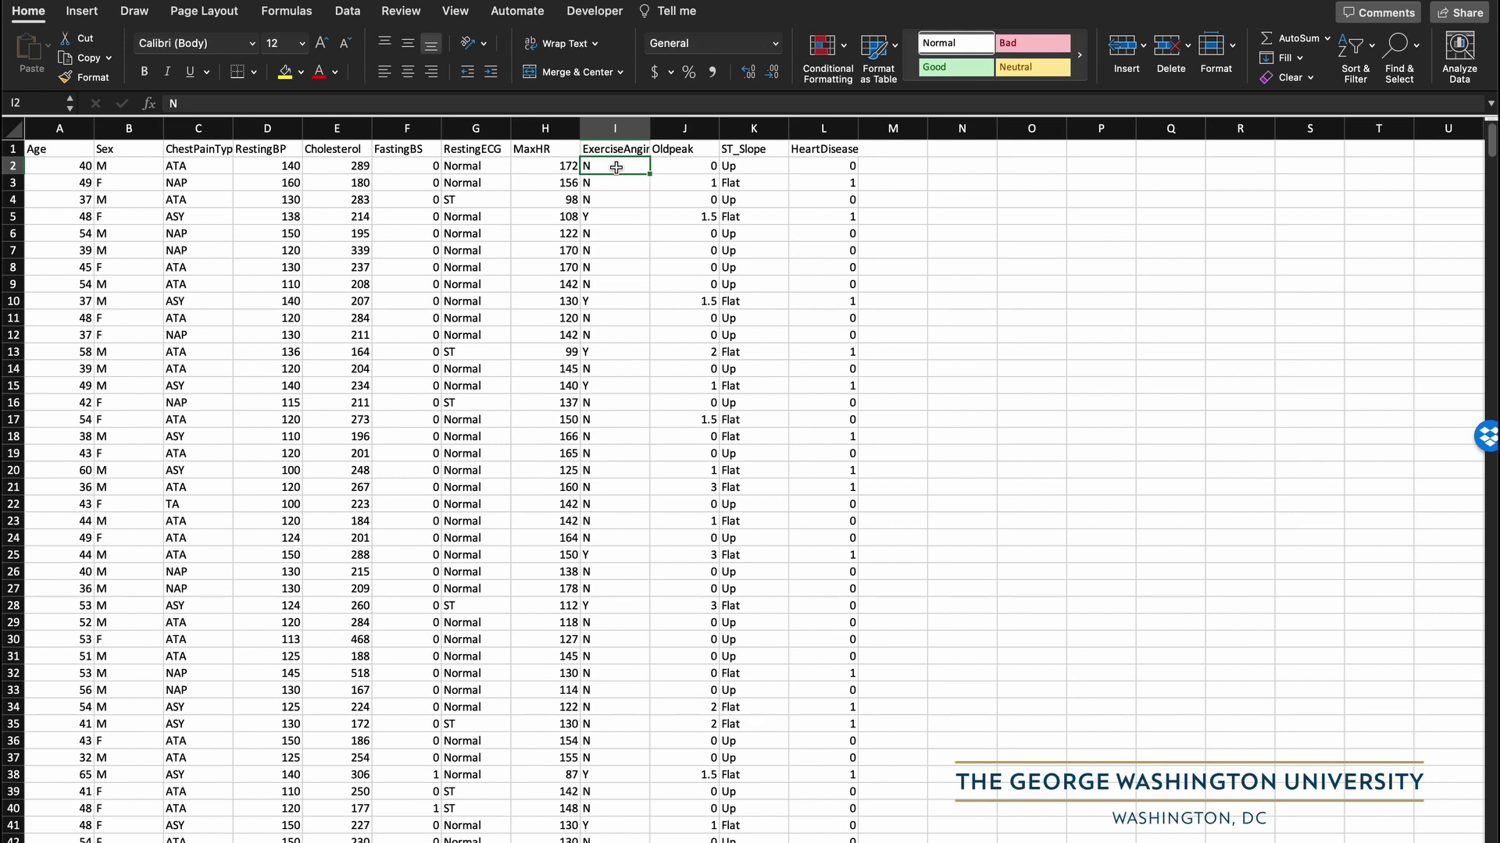
{"action": "key", "text": "Down"}
{"action": "key", "text": "Down"}
{"action": "key", "text": "Down"}
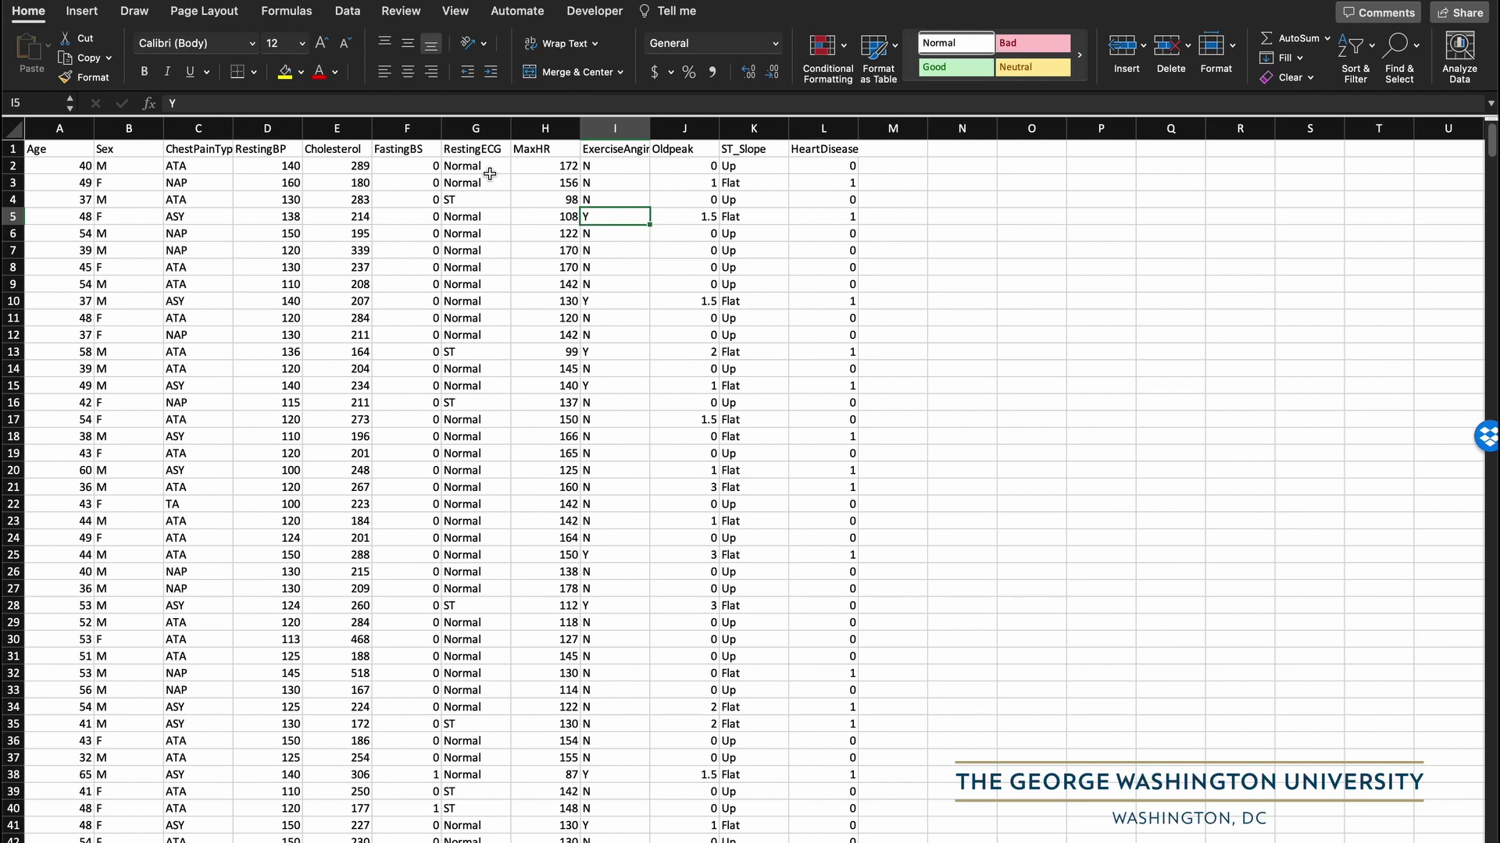
- Copy the entire dataset, from the Age header in A1 through the last HeartDisease value in L919
{"action": "left_click", "coordinate": [53, 151]}
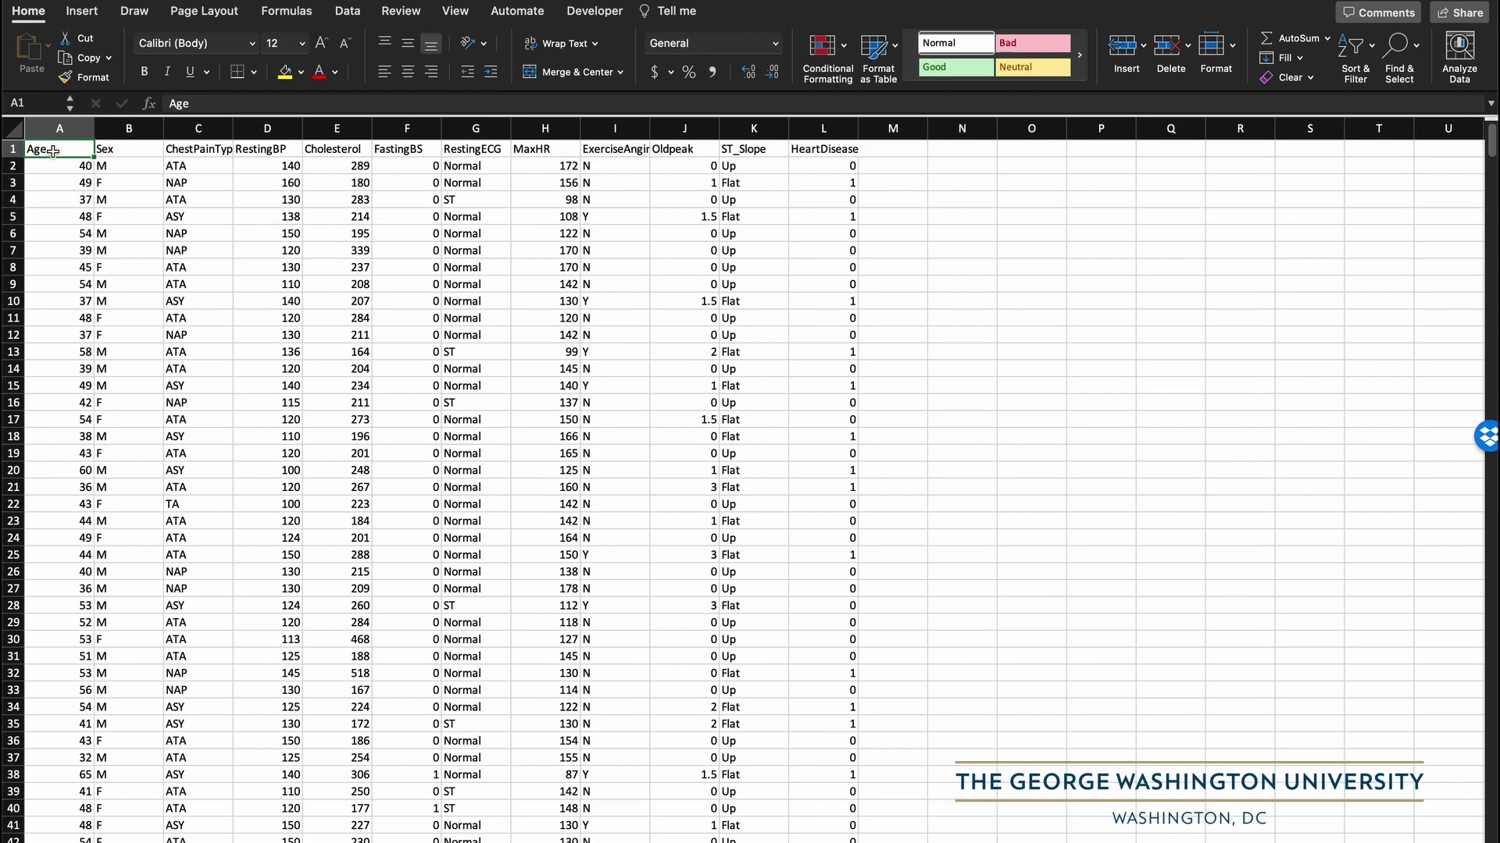
{"action": "key", "text": "ctrl+shift+End"}
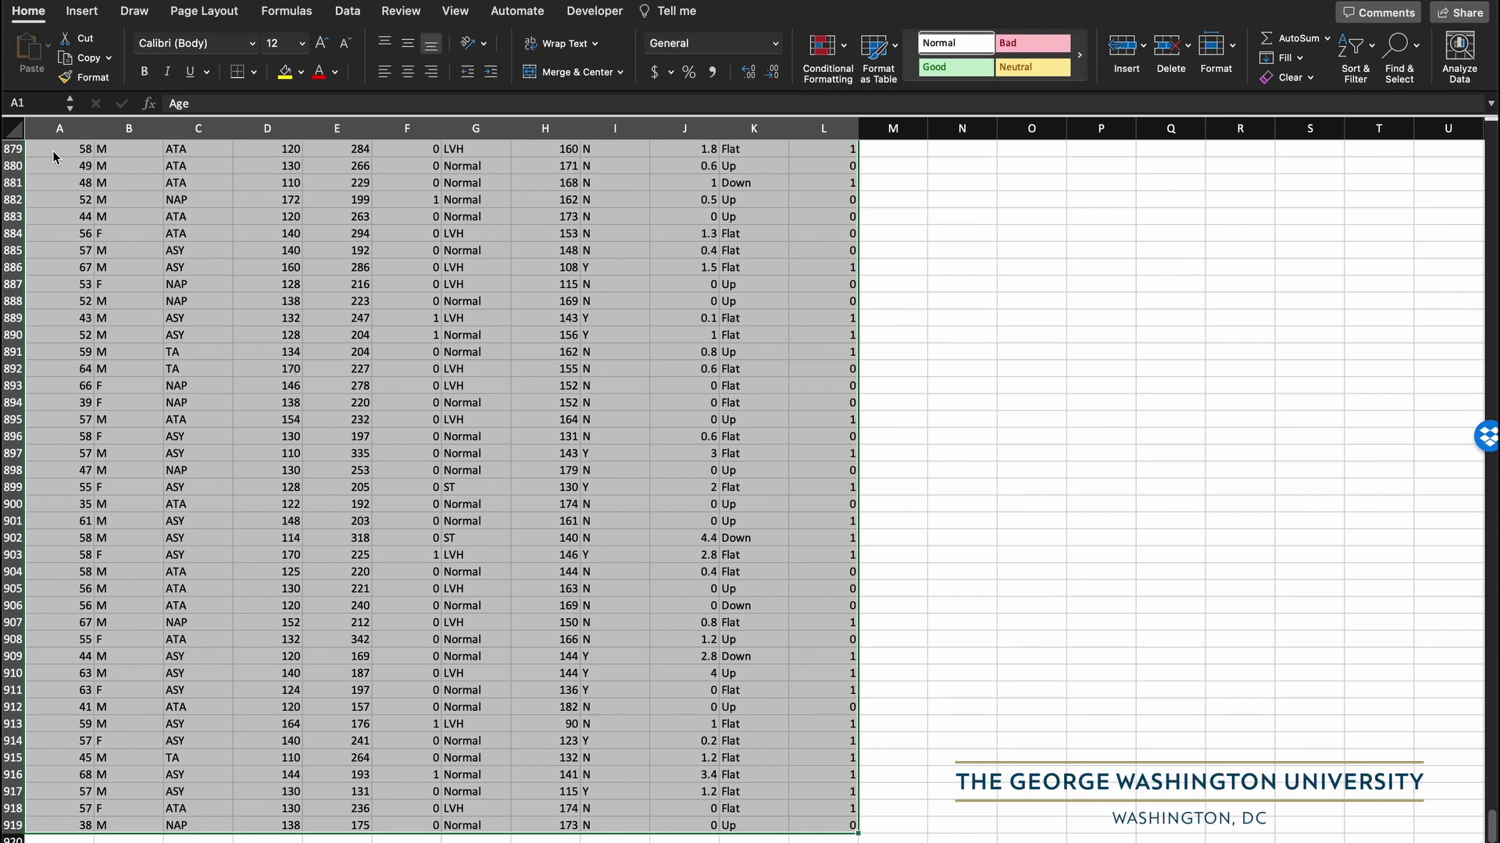
{"action": "left_click", "coordinate": [91, 62]}
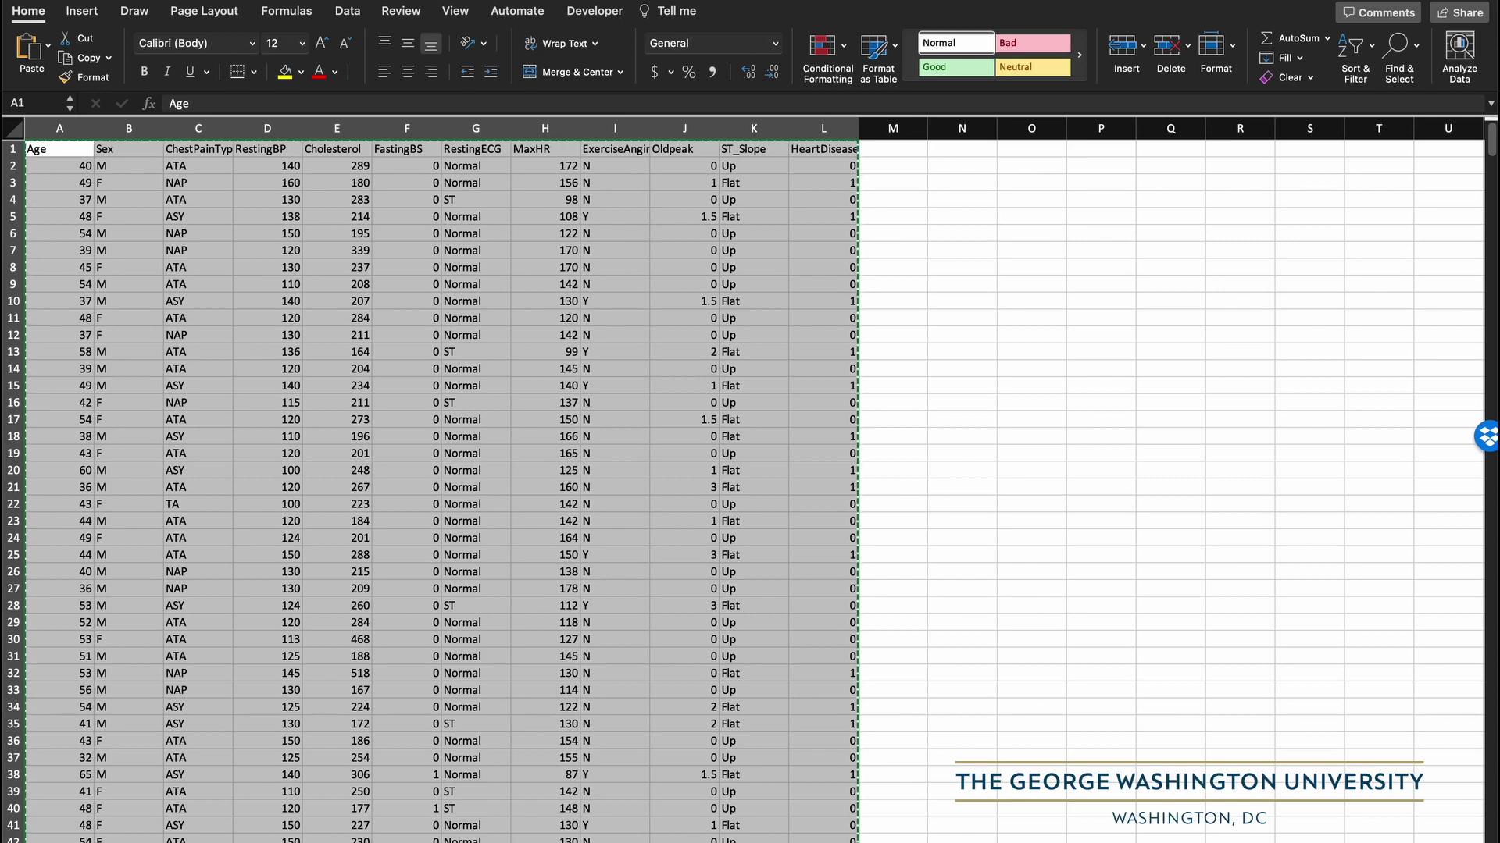
- Create a new blank workbook and paste the copied dataset into it at cell A1 as Text using Paste Special
{"action": "key", "text": "super+n"}
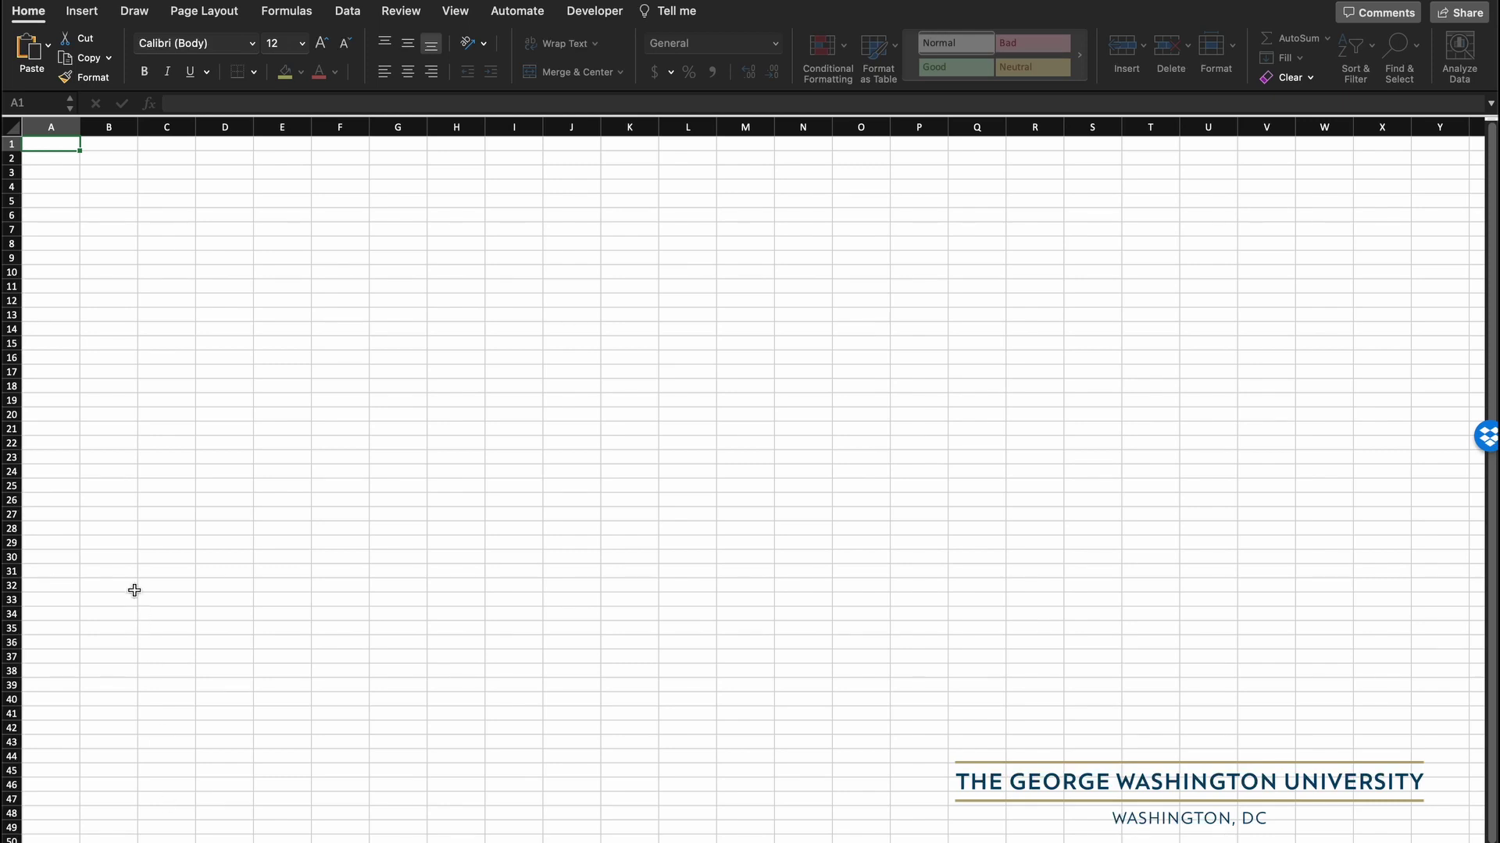
{"action": "left_click", "coordinate": [57, 148]}
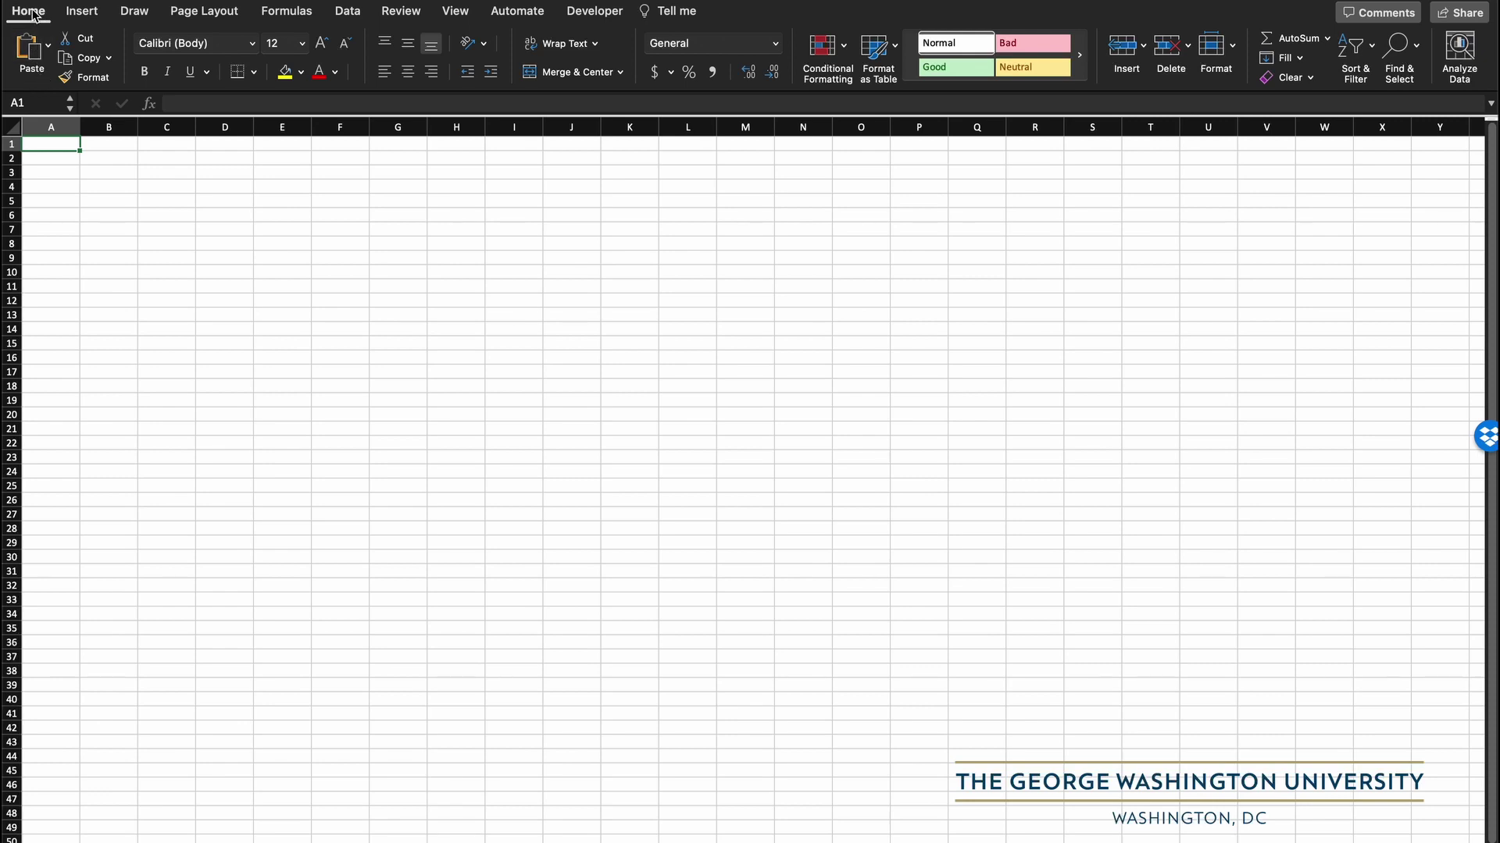
{"action": "left_click", "coordinate": [50, 49]}
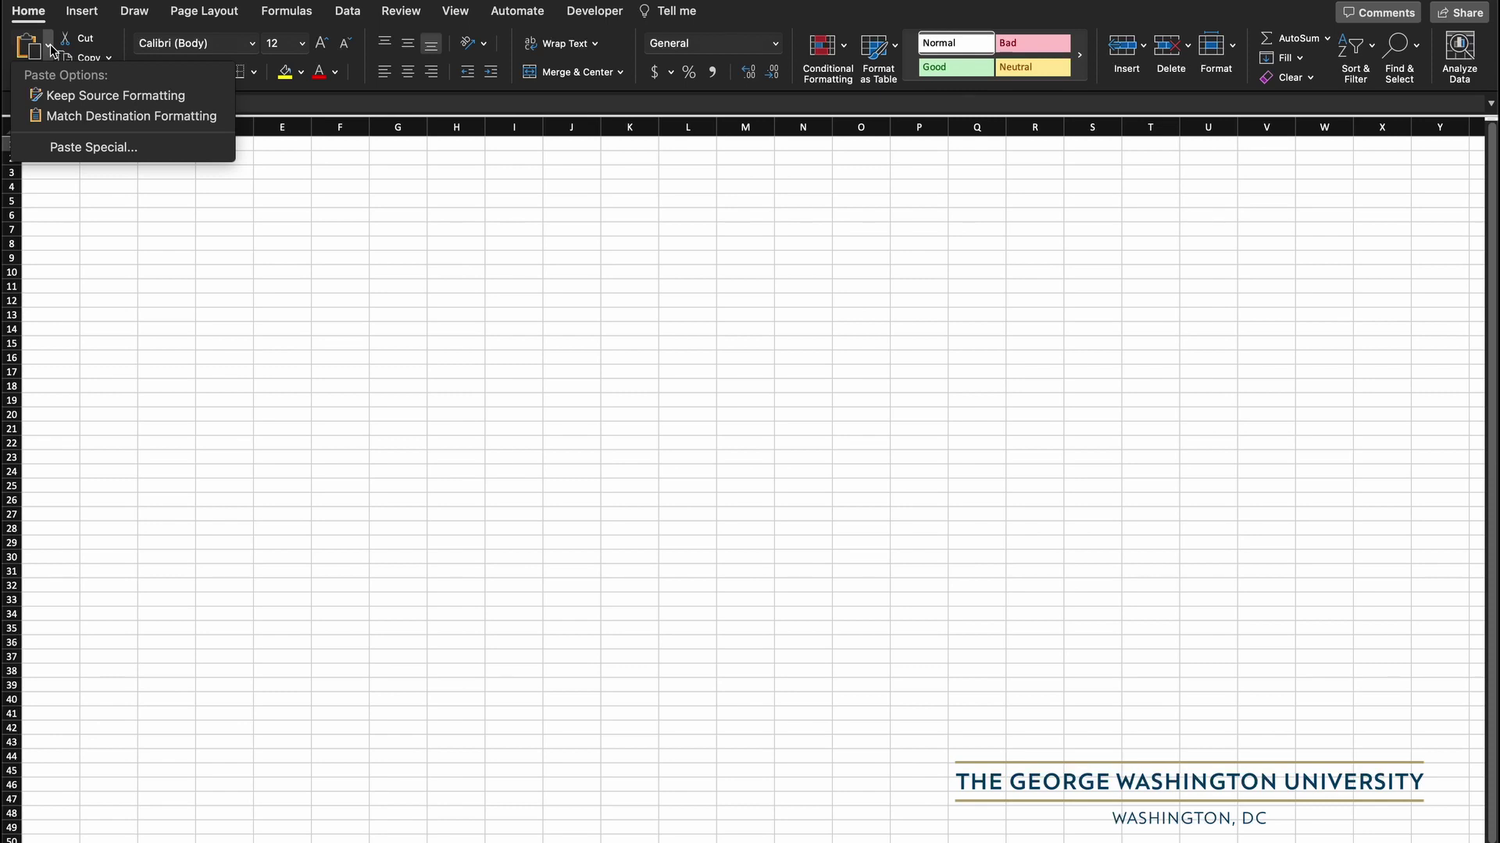
{"action": "left_click", "coordinate": [88, 148]}
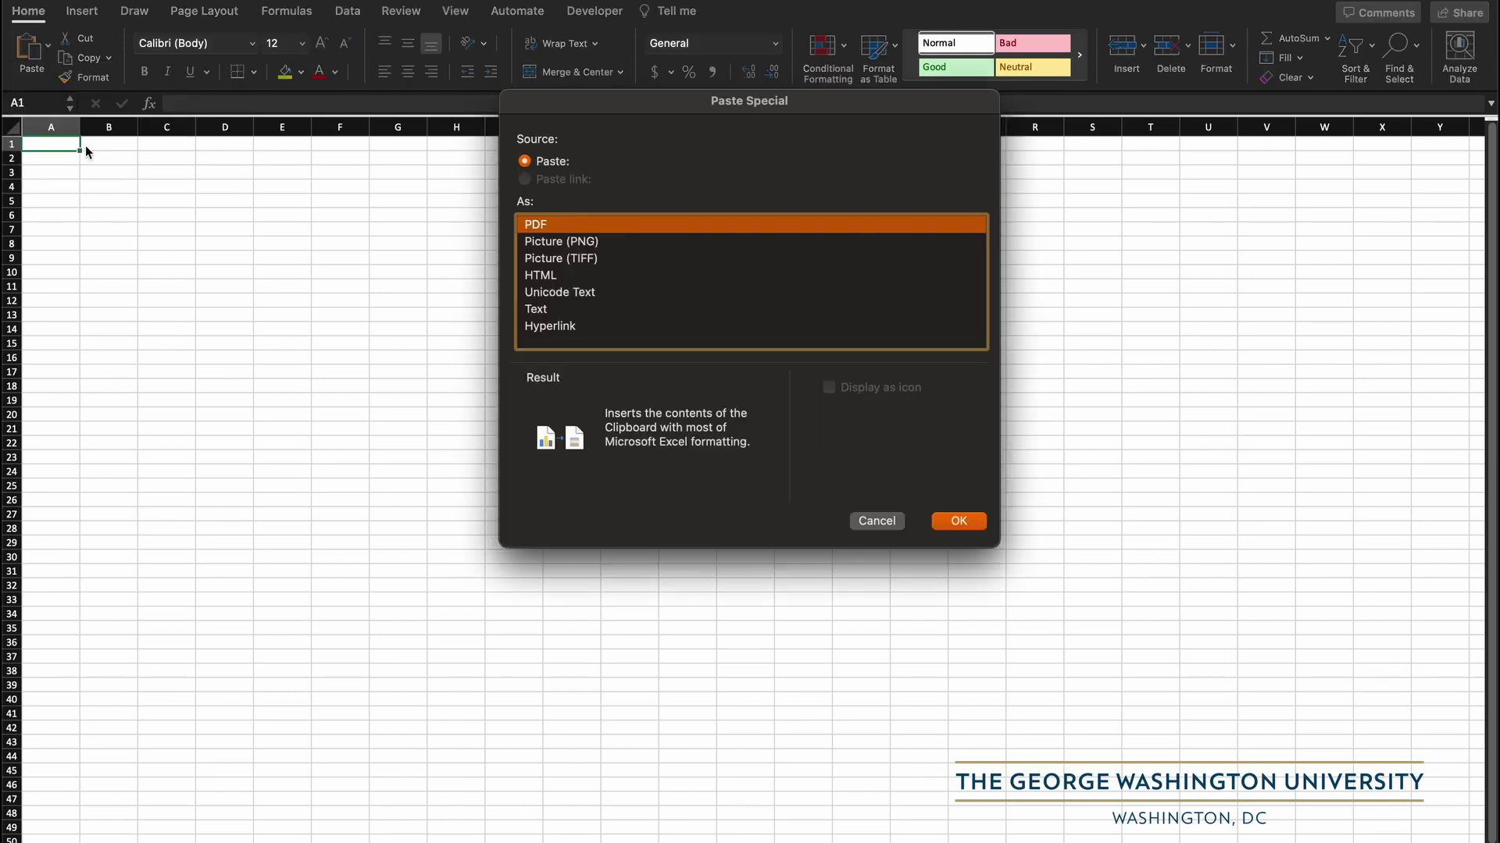
{"action": "left_click", "coordinate": [549, 309]}
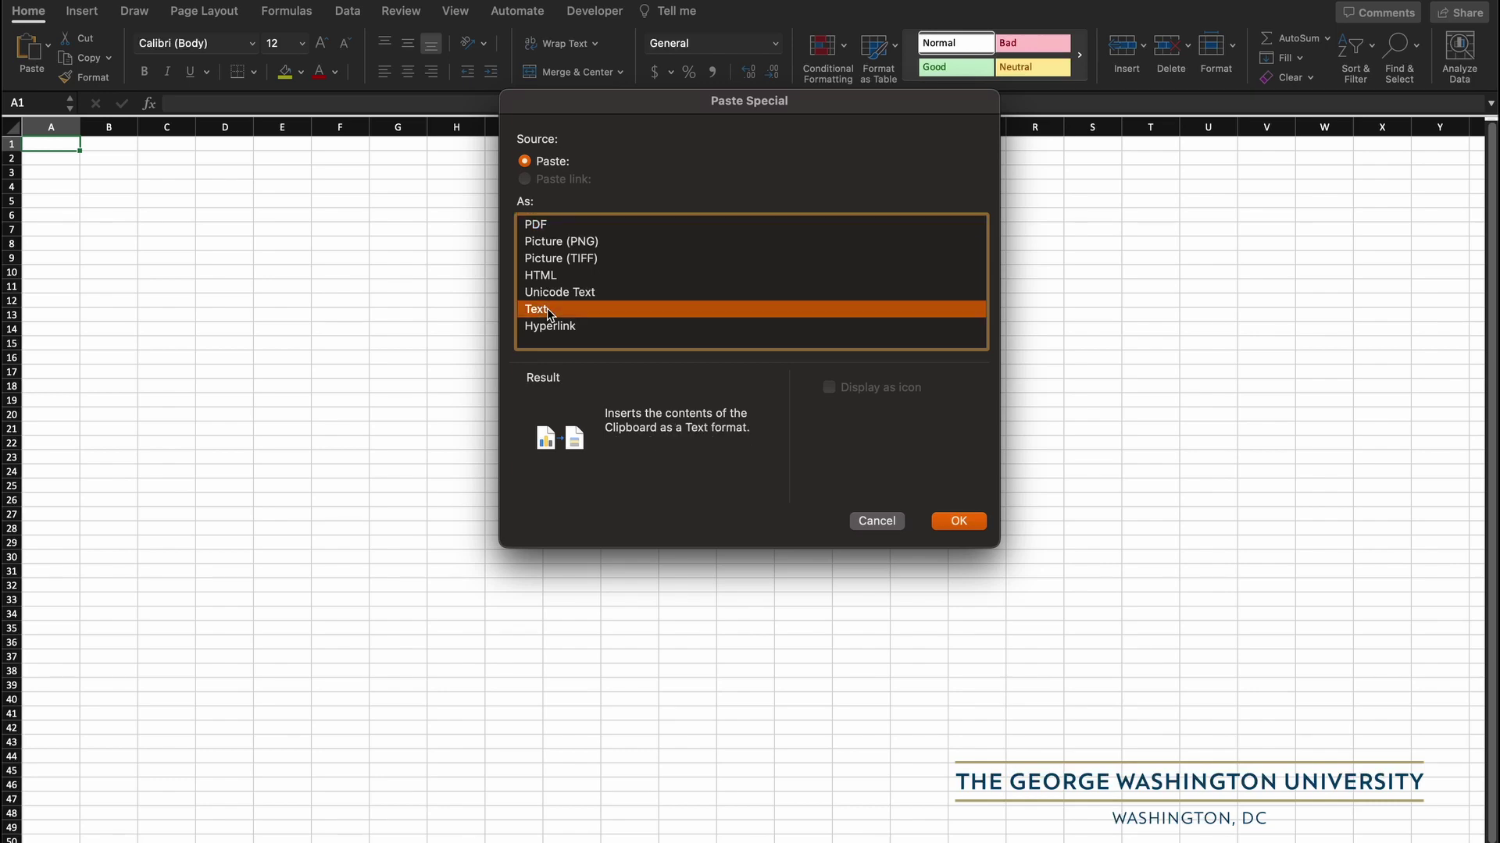
{"action": "left_click", "coordinate": [973, 522]}
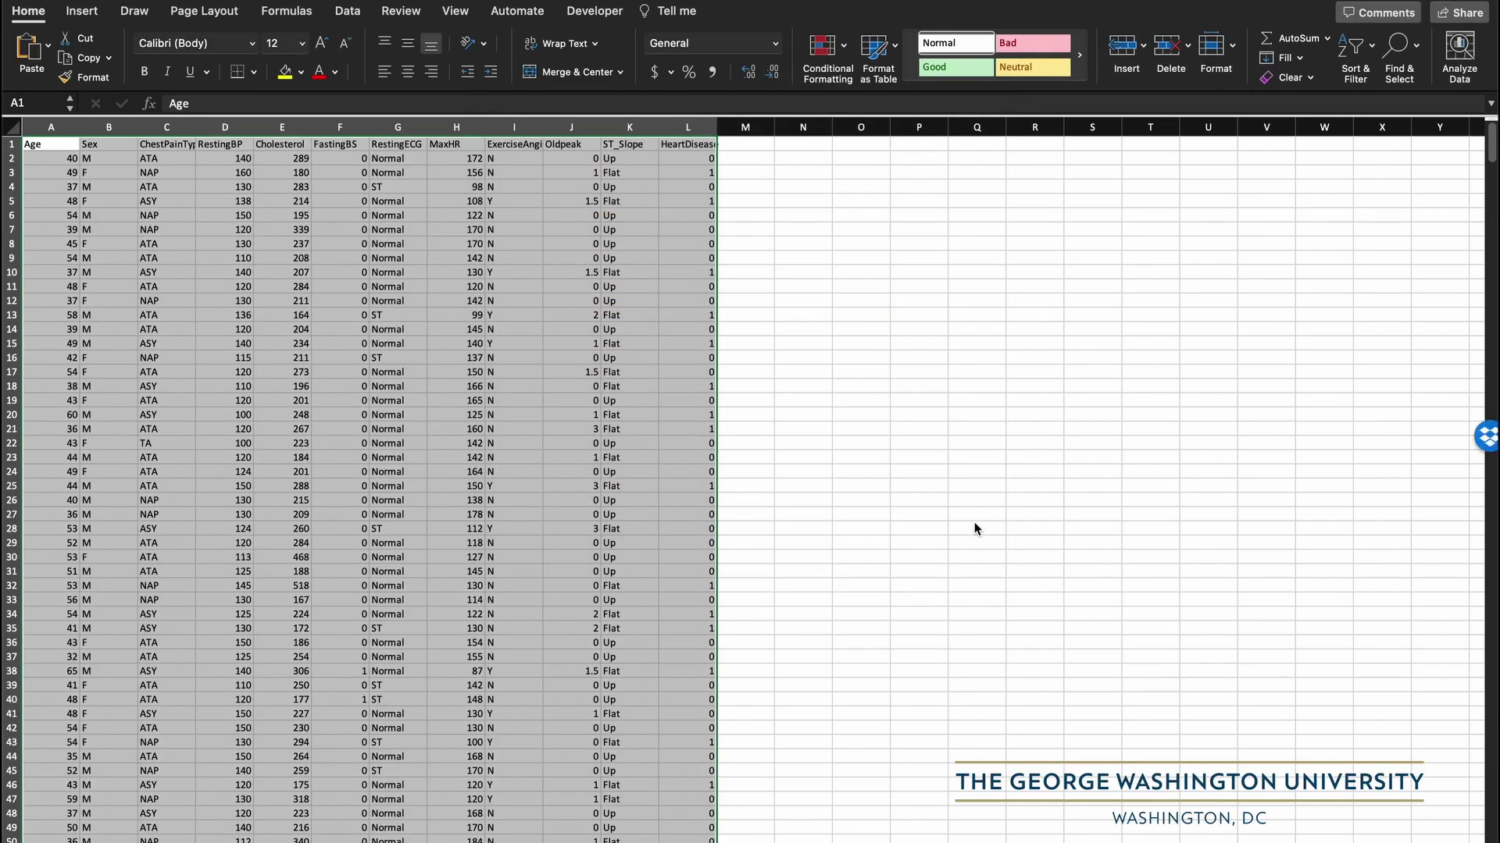
{"action": "left_click", "coordinate": [624, 410]}
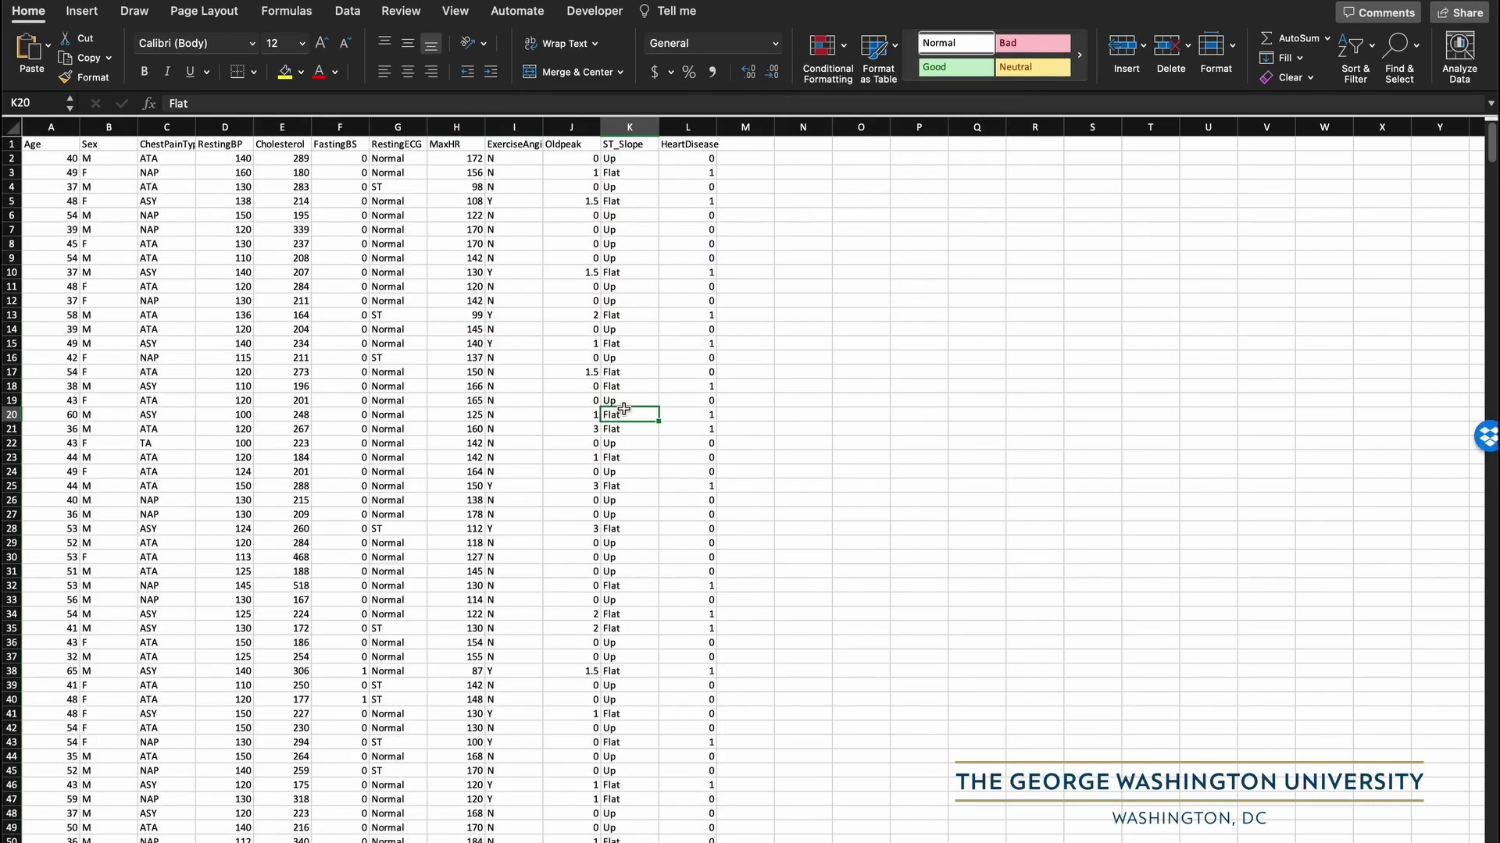
{"action": "left_click", "coordinate": [721, 361]}
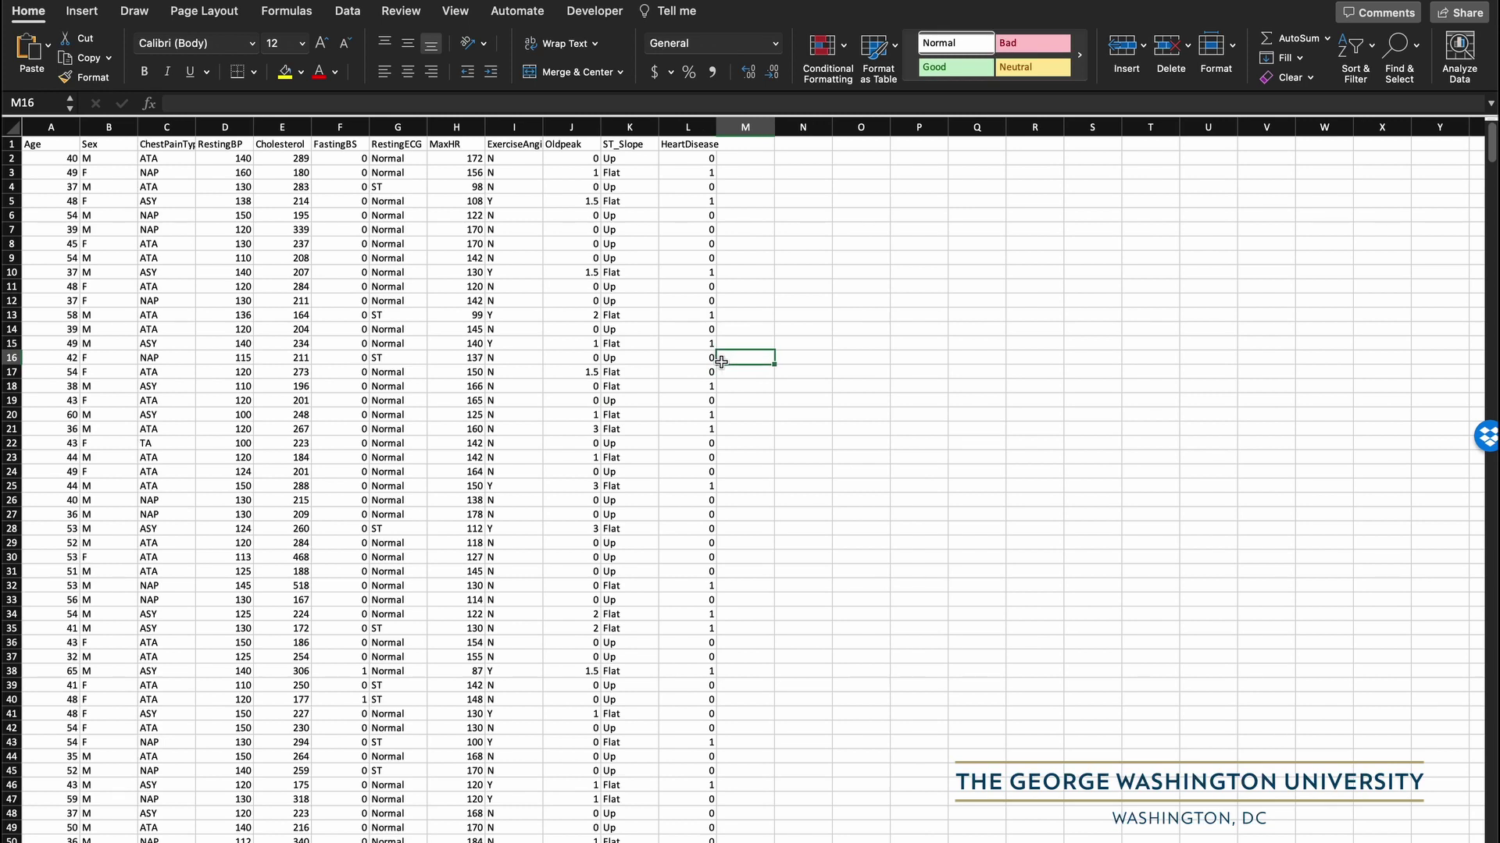